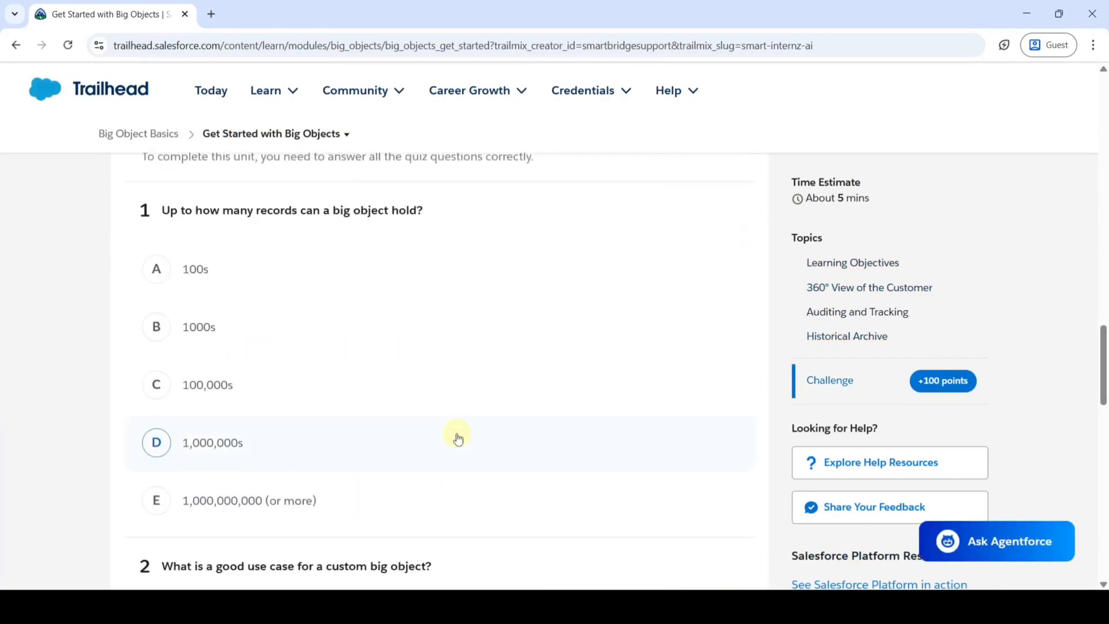
Answer question 1 with 1,000,000,000 (or more) and question 2 with the historical archive use case.
scroll(430, 350, up, 5)
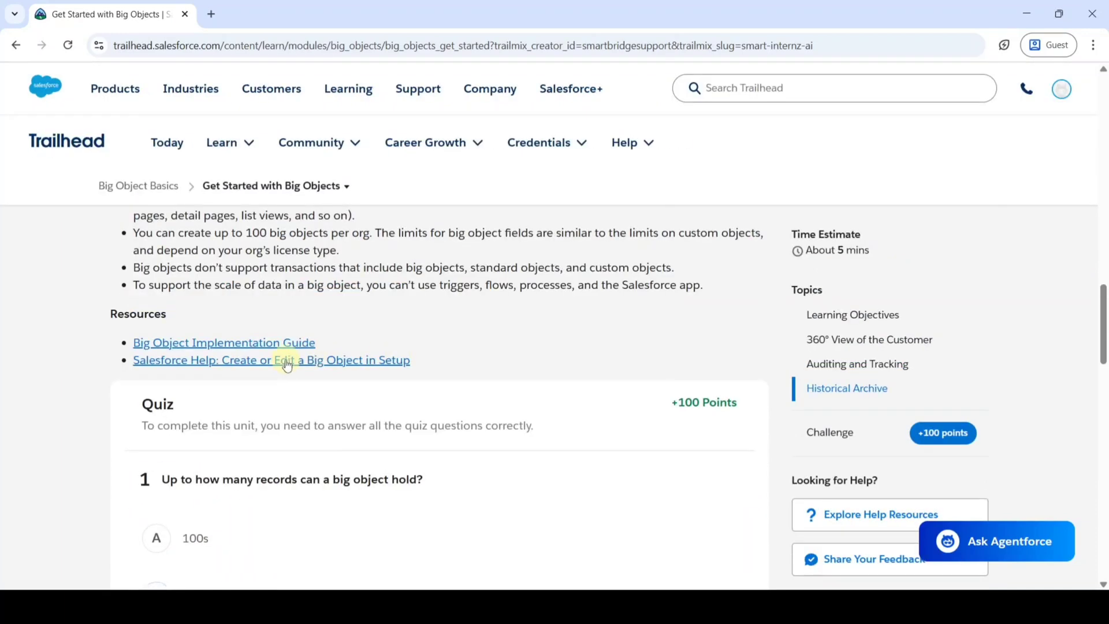
scroll(287, 365, down, 2)
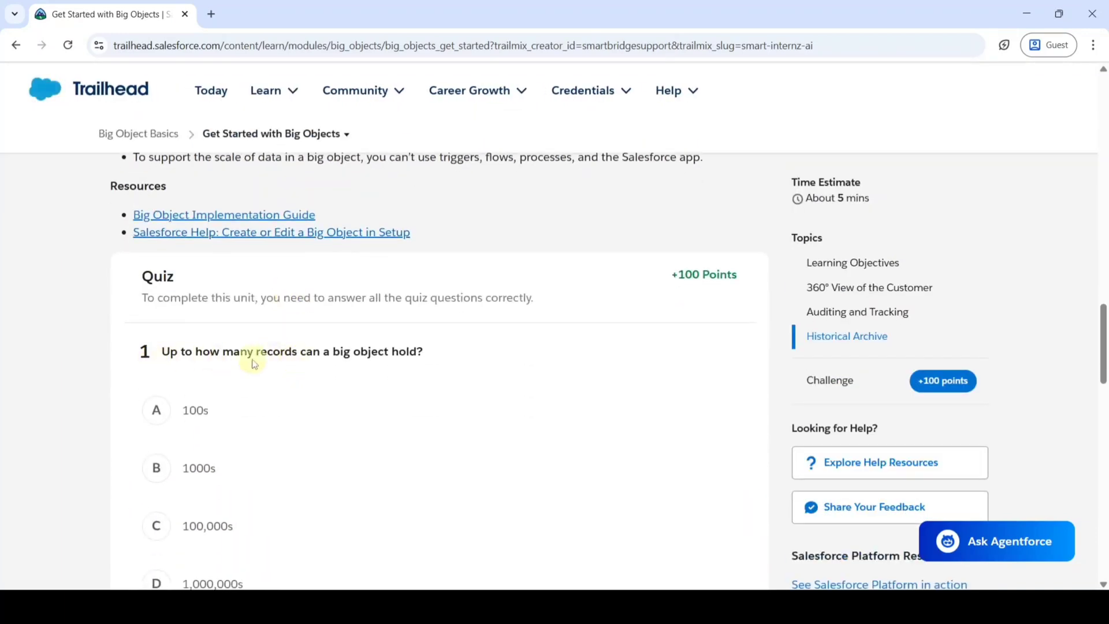
scroll(403, 370, down, 3)
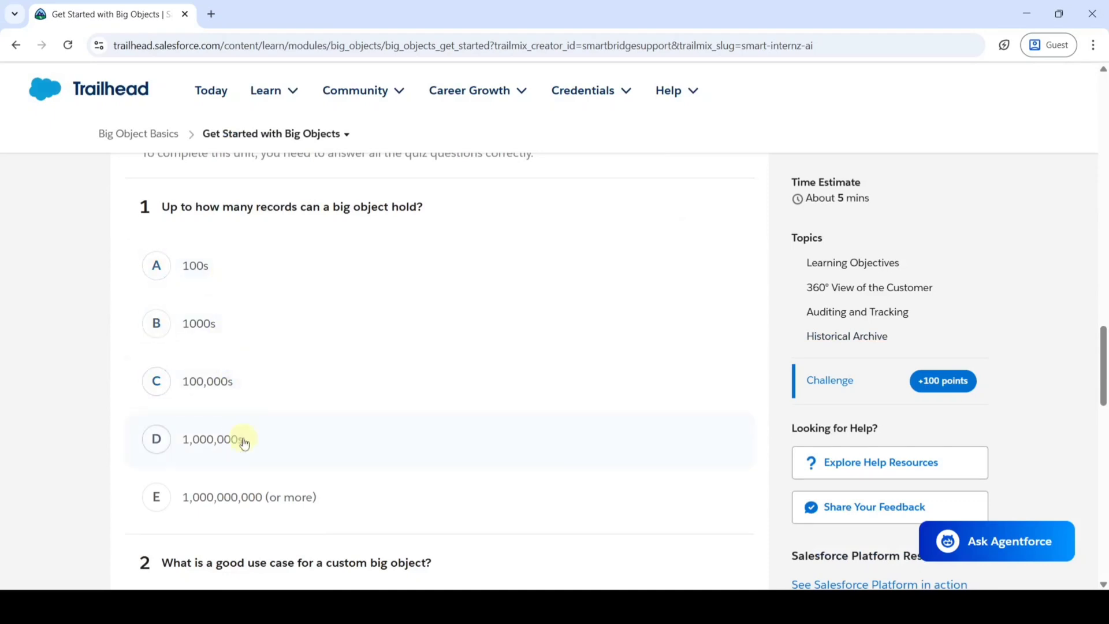
click(248, 505)
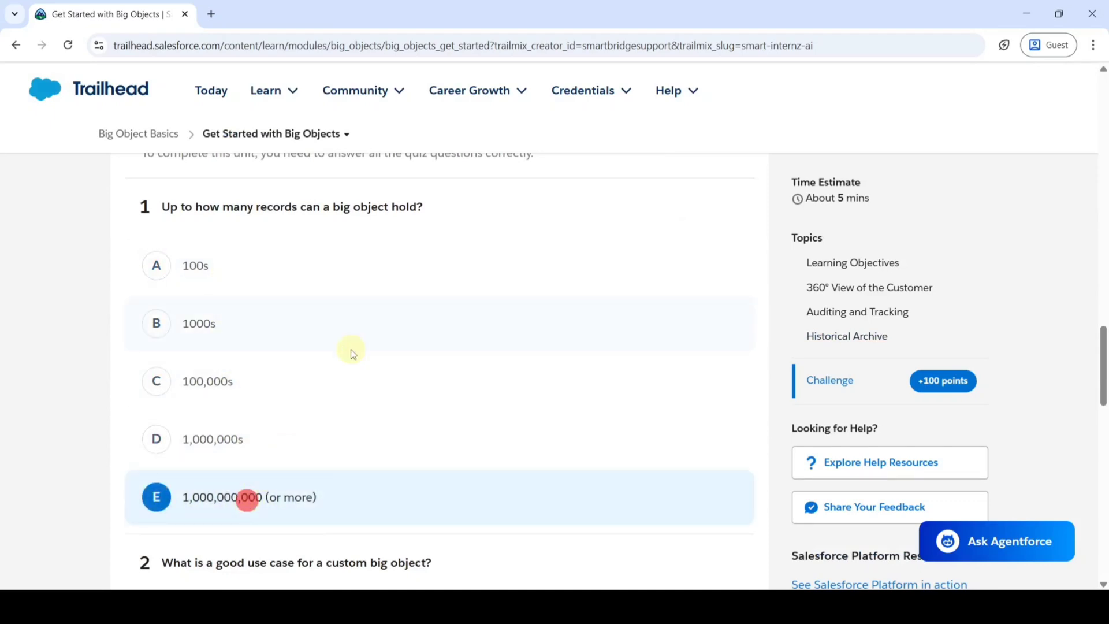
scroll(350, 350, down, 5)
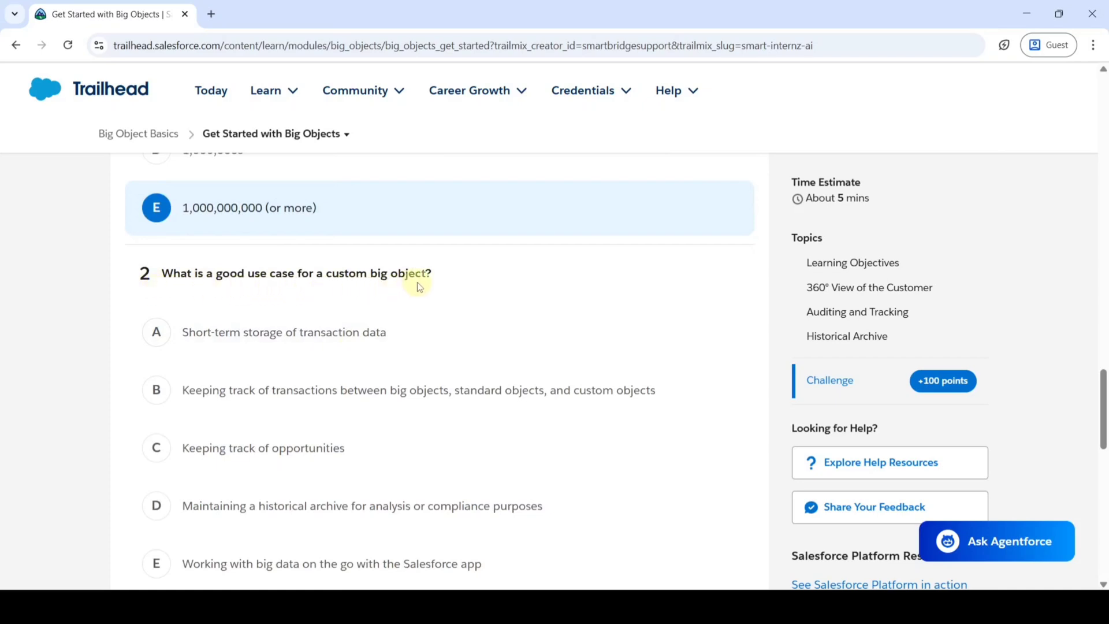
scroll(398, 276, down, 3)
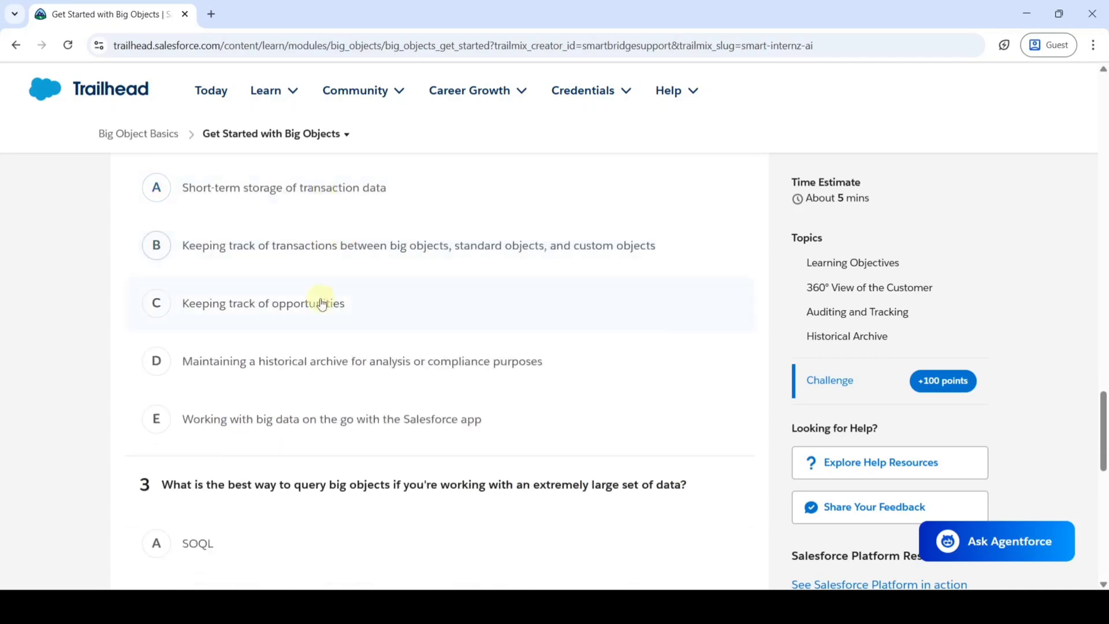
click(283, 369)
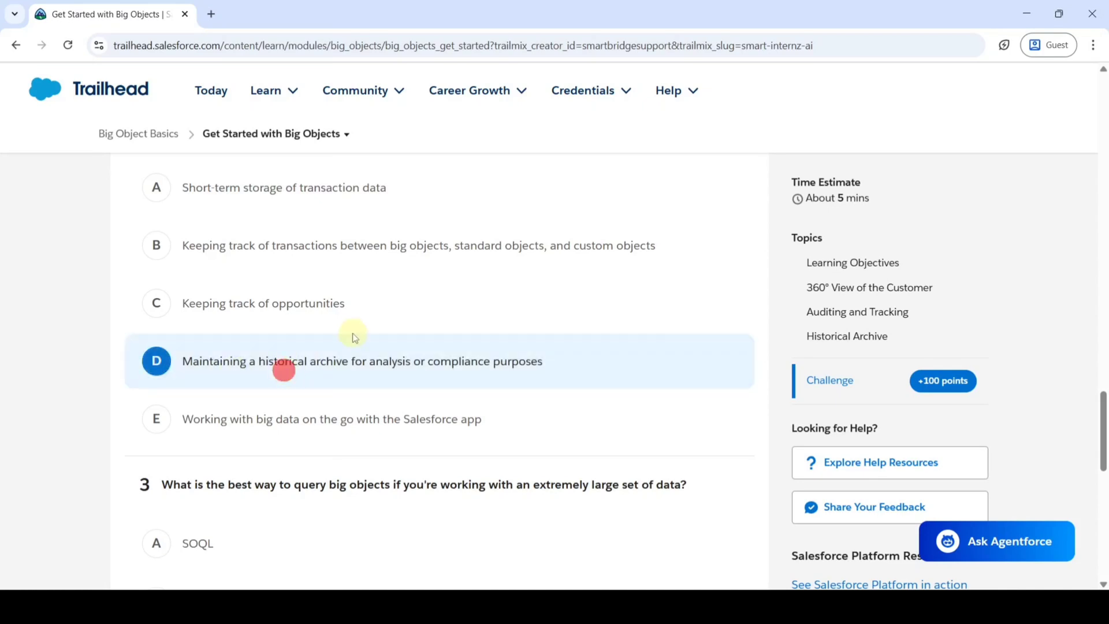
Answer question 3 with Batch Apex and review the chosen answers.
scroll(354, 335, down, 3)
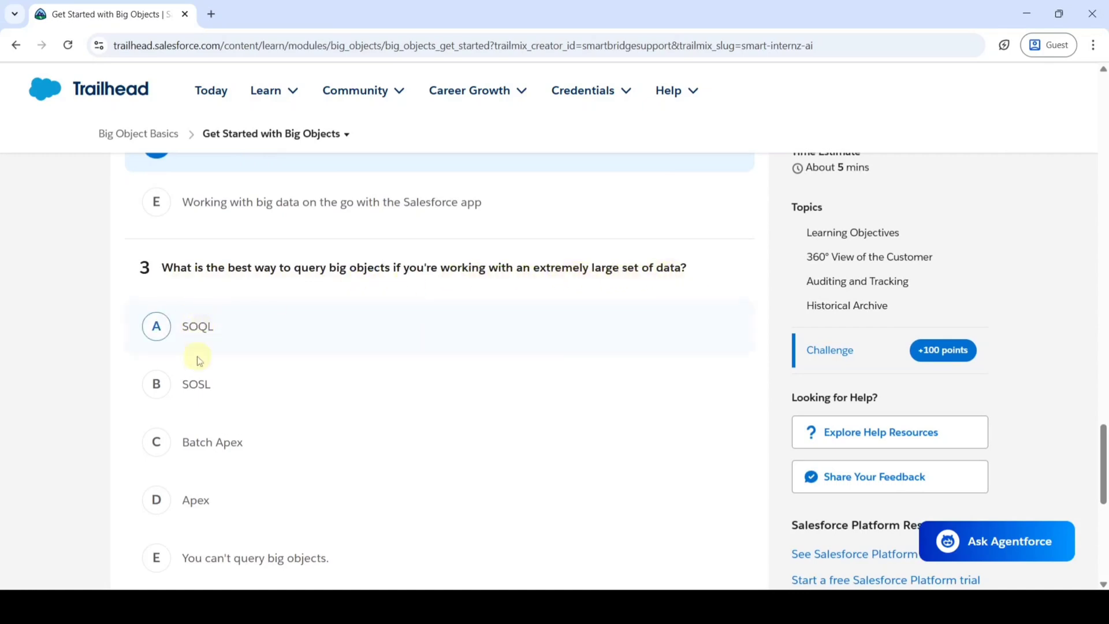
click(184, 451)
scroll(292, 441, up, 5)
scroll(293, 442, up, 3)
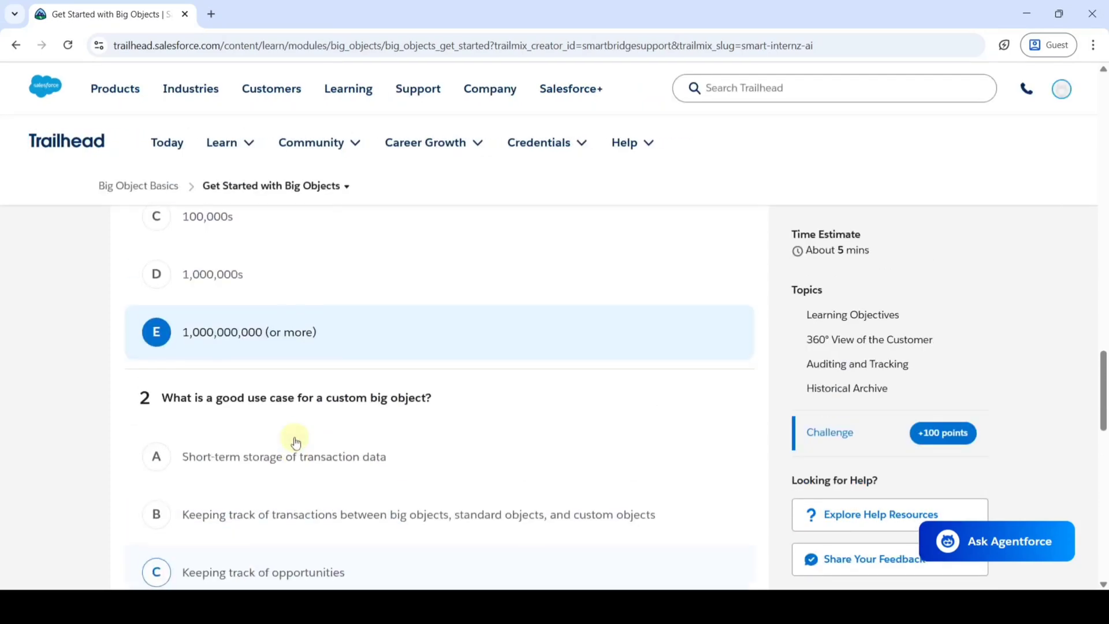
scroll(294, 442, down, 5)
scroll(296, 441, down, 5)
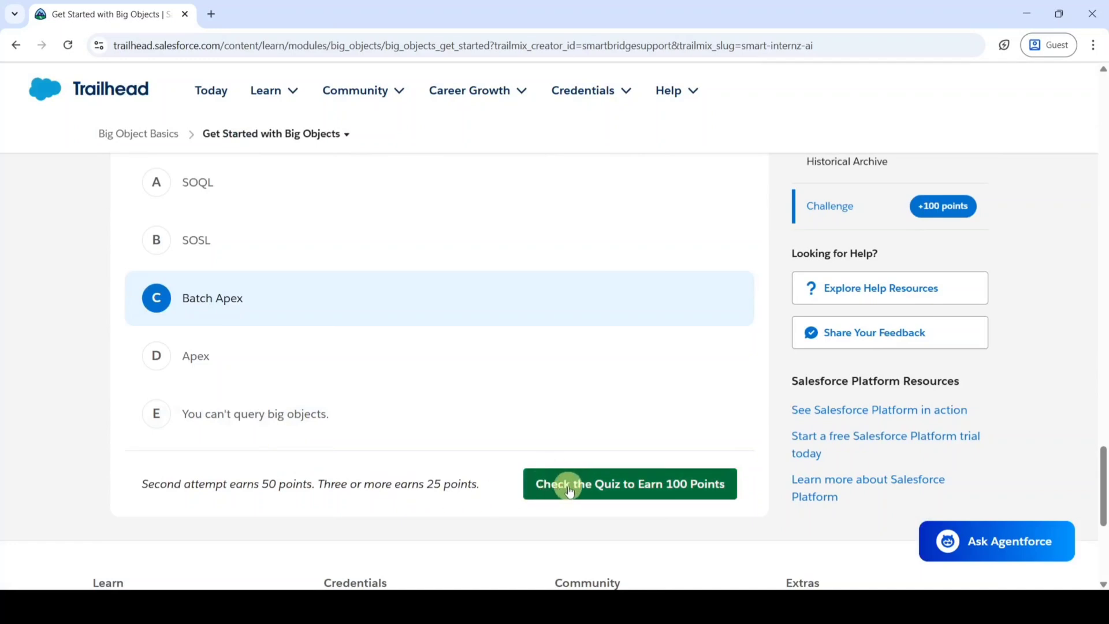
Submit the quiz for 100 points and continue to the Define Custom Big Objects unit.
click(575, 488)
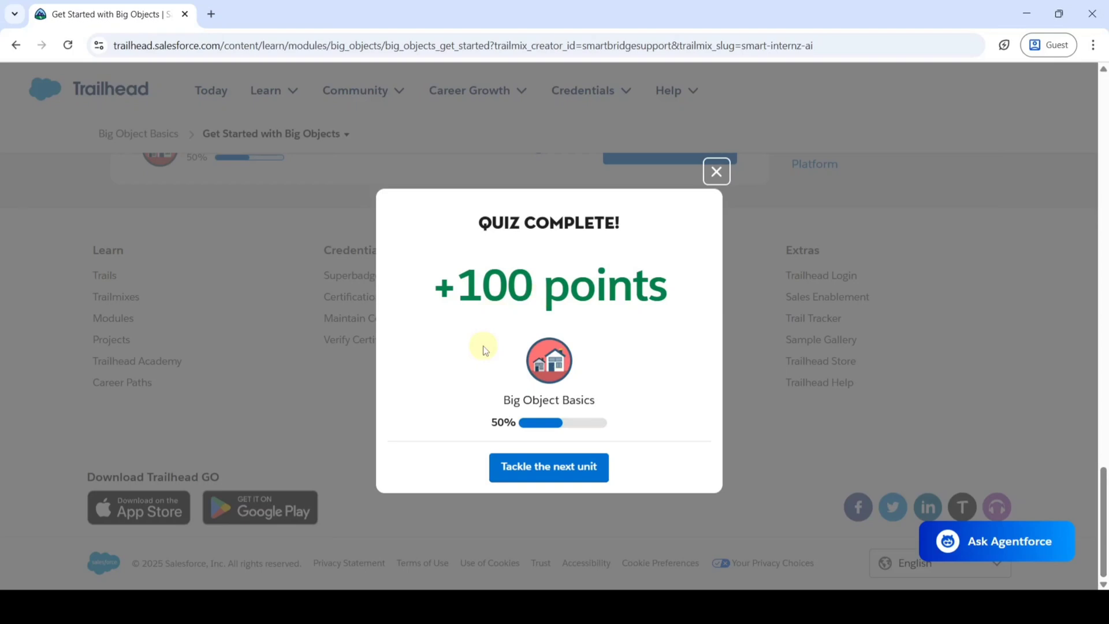
click(551, 466)
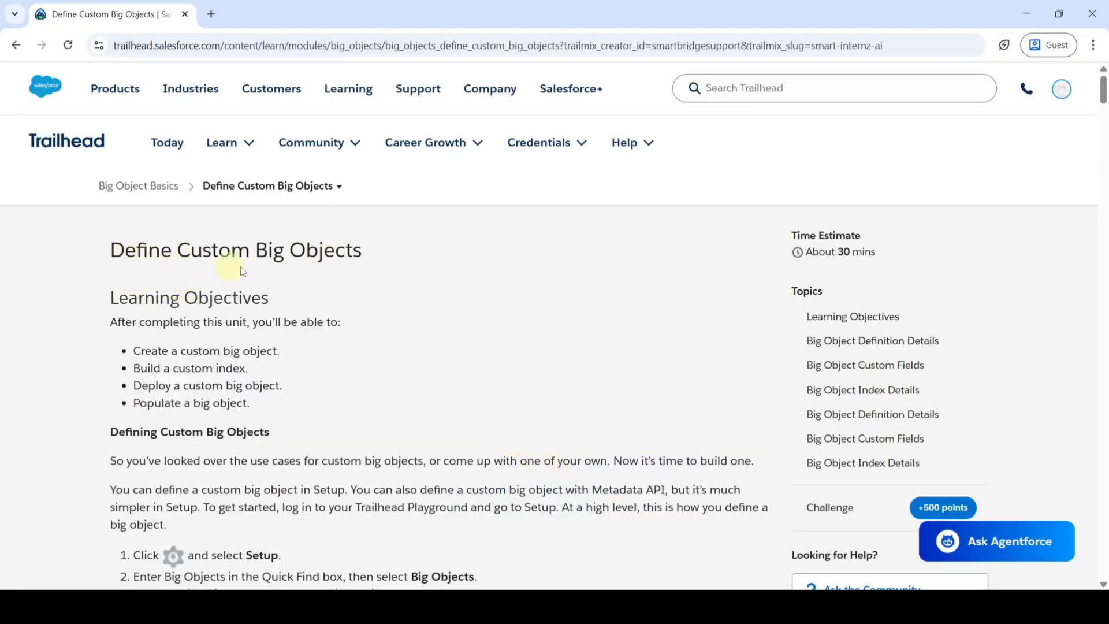
Review the hands-on challenge and launch My Trailhead Playground 1.
scroll(370, 346, down, 20)
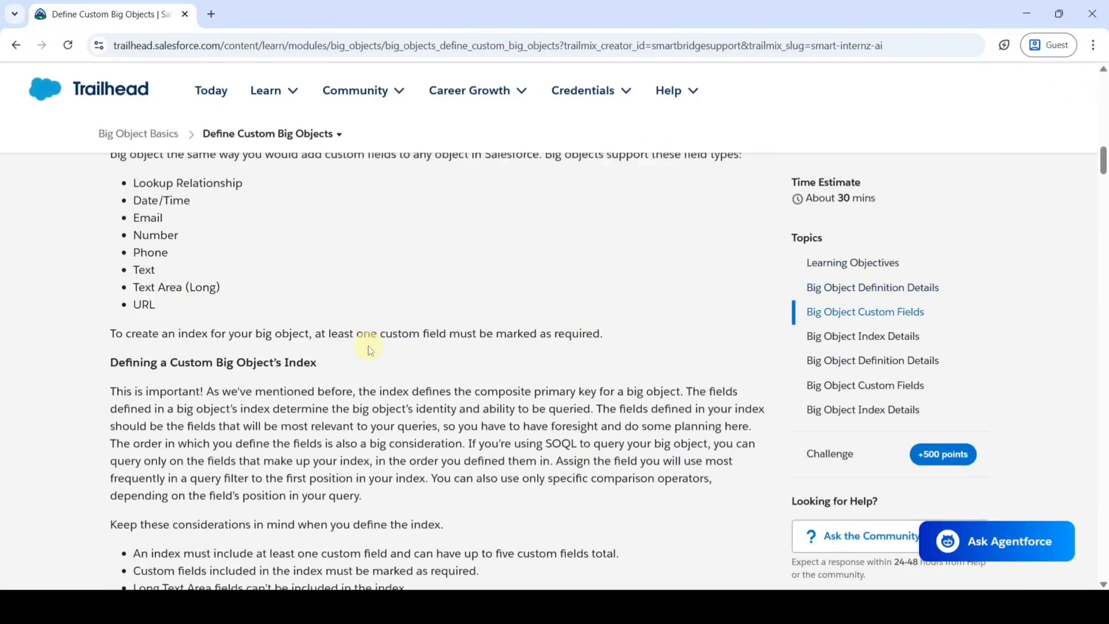
scroll(493, 365, down, 15)
scroll(370, 404, down, 15)
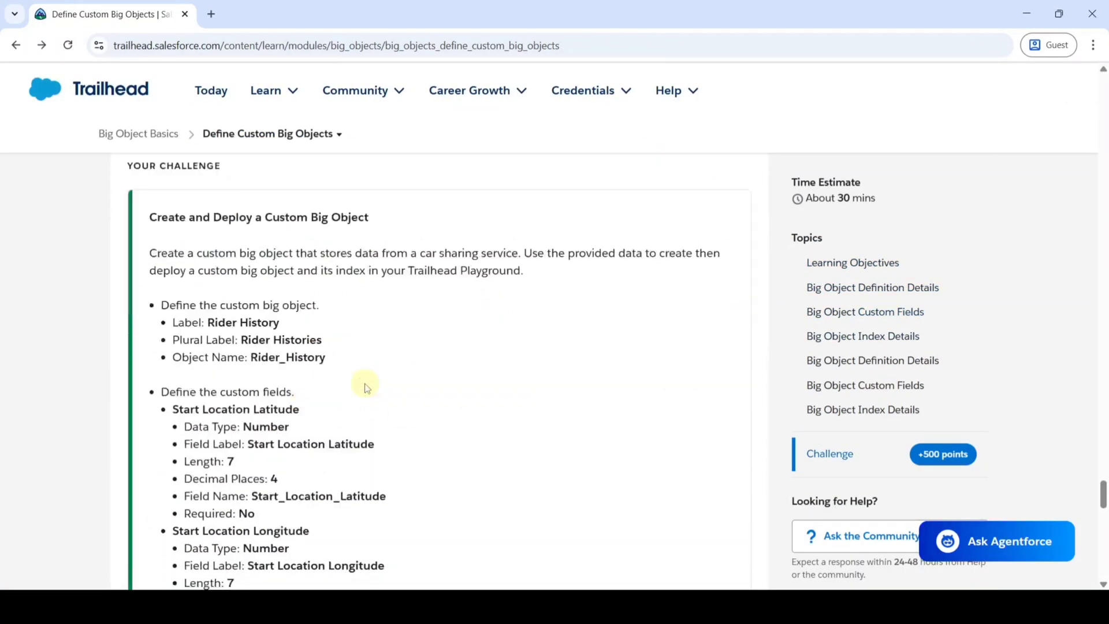
scroll(368, 387, down, 3)
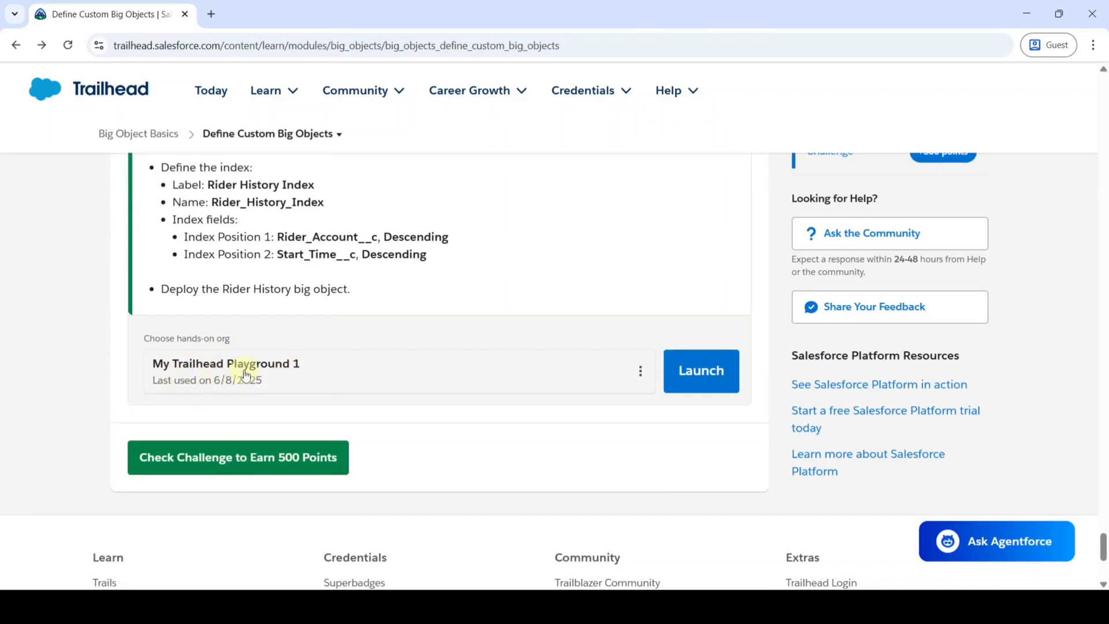
click(719, 370)
click(707, 372)
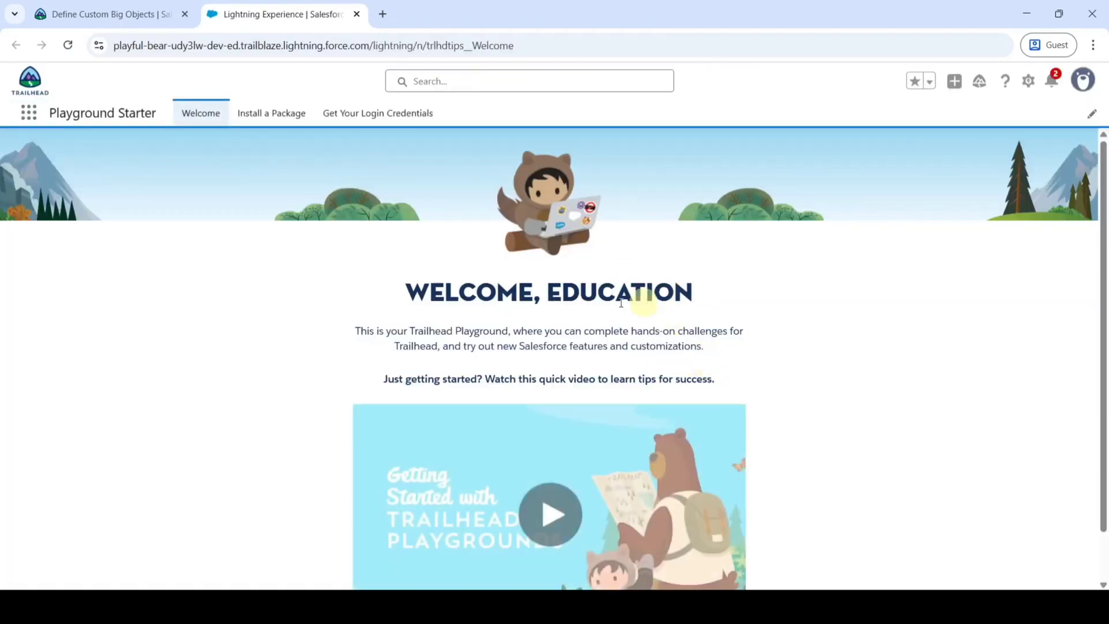
Open Setup in the playground org and copy the 'Rider History' label from the challenge.
click(1026, 89)
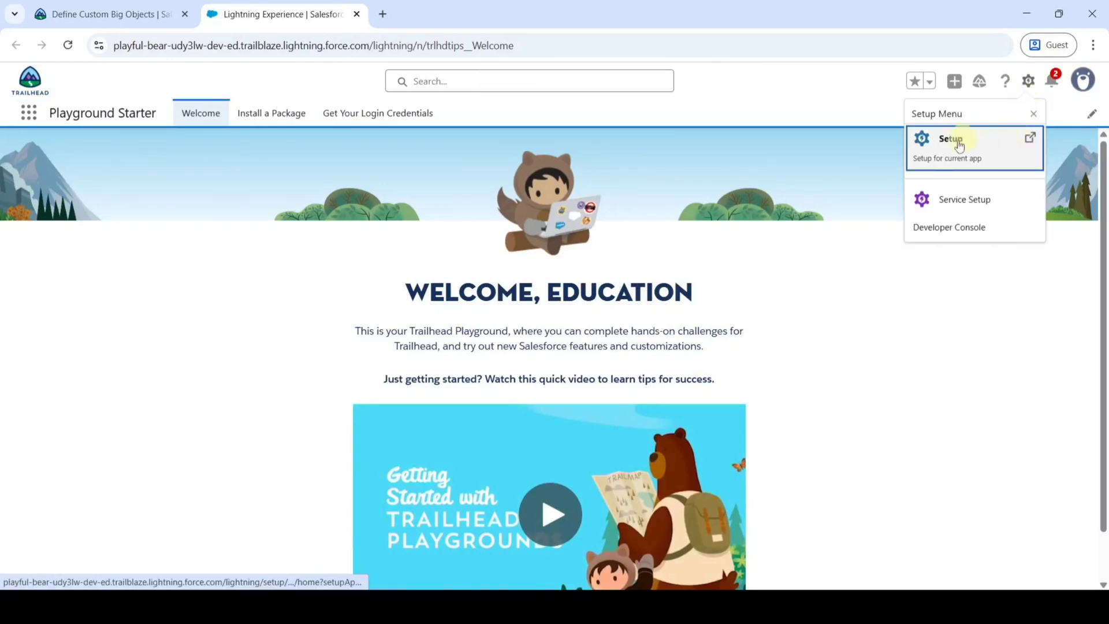
click(959, 165)
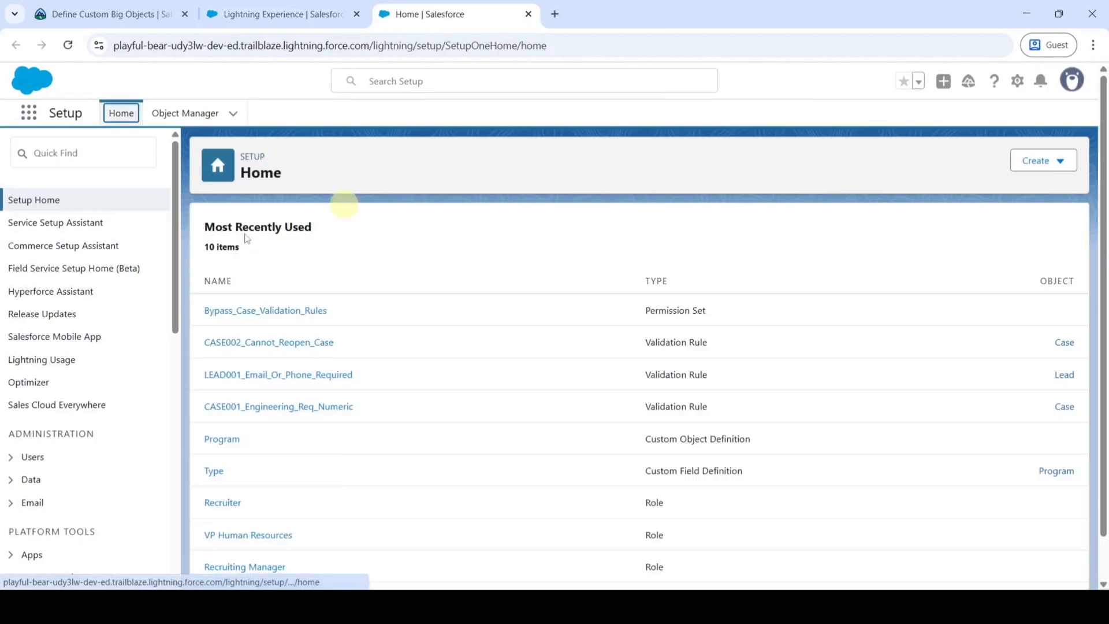
click(63, 6)
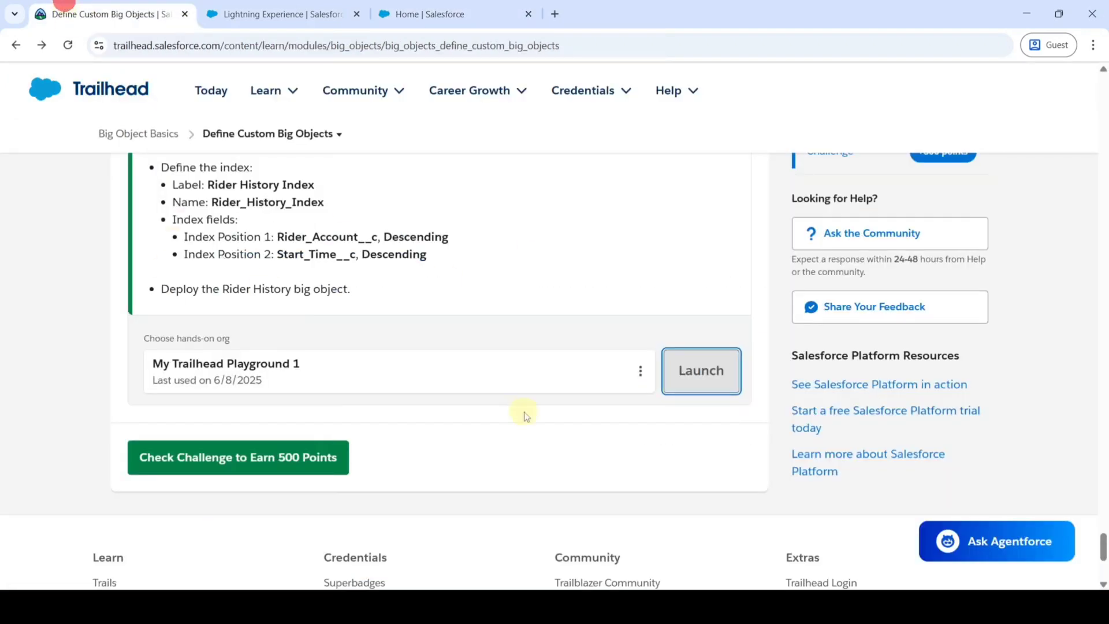
scroll(525, 415, up, 10)
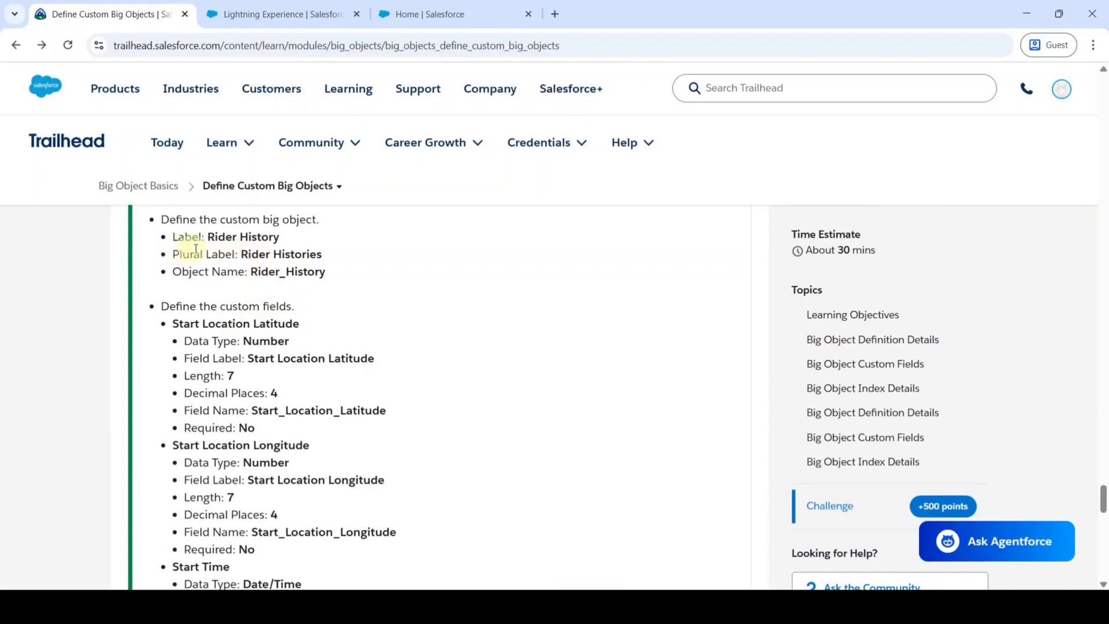
drag(210, 236, 279, 236)
right_click(256, 236)
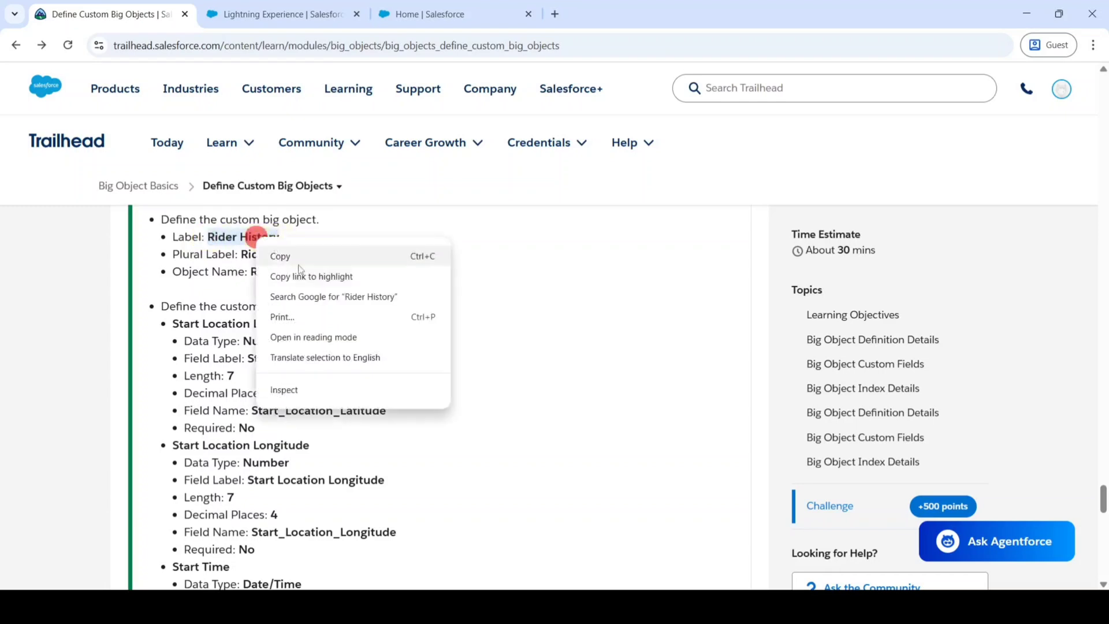
click(283, 256)
click(425, 8)
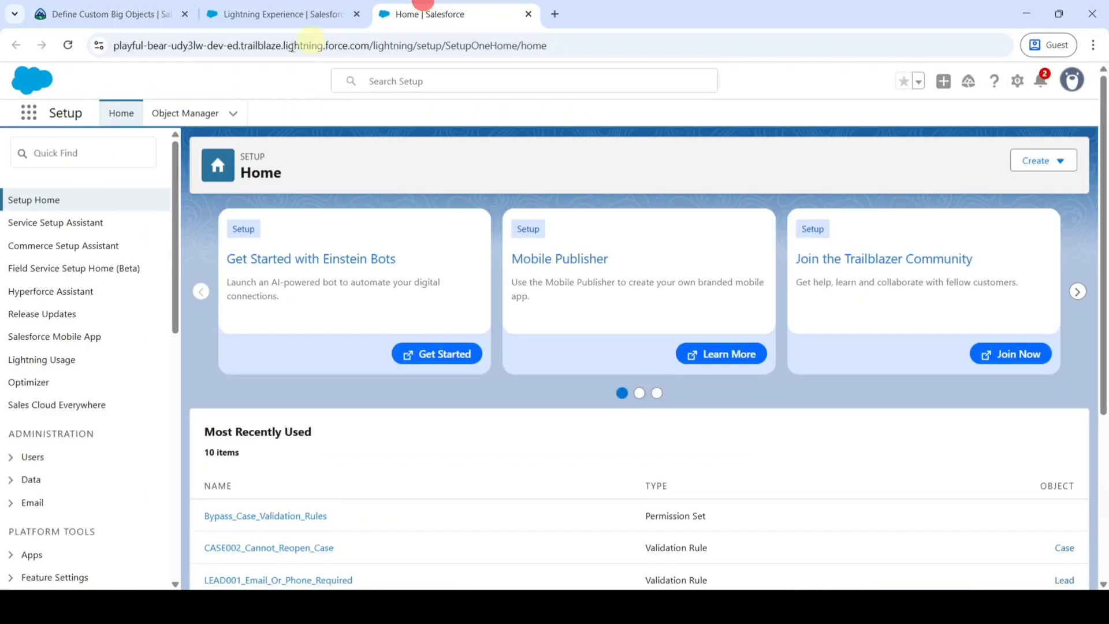
Search Quick Find for 'big obje' and open the Big Objects setup page.
click(63, 154)
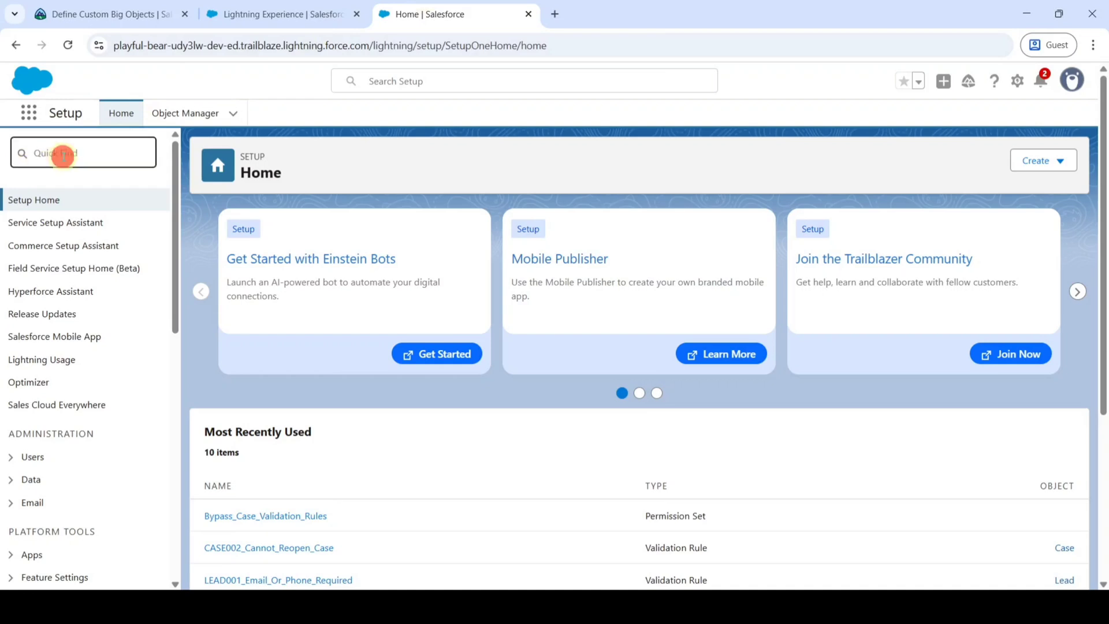
text(big o)
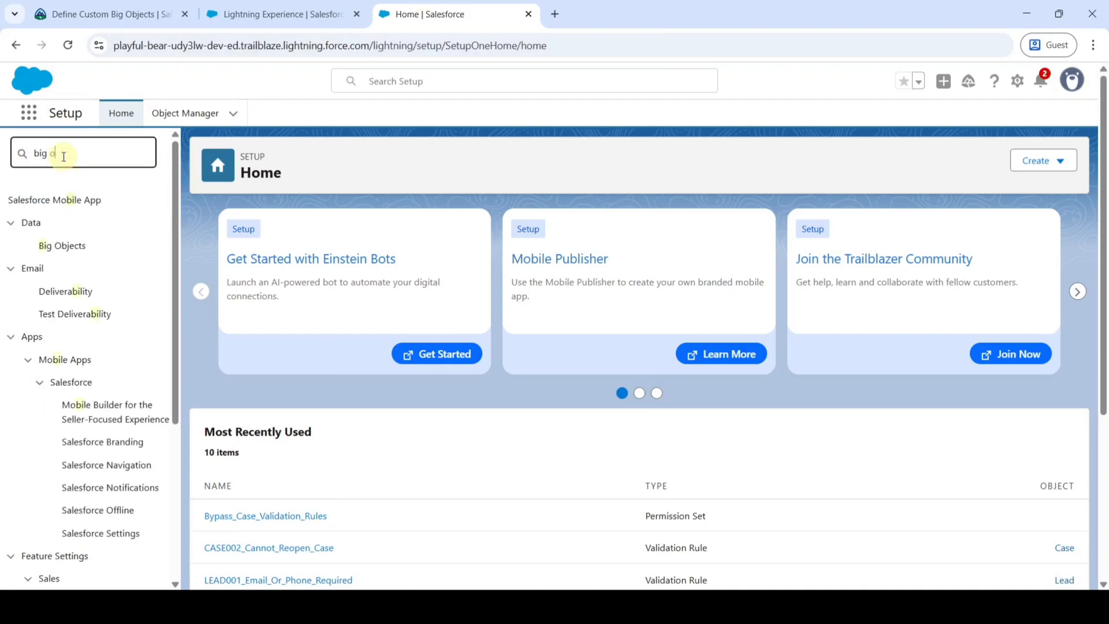
text(bje)
click(63, 226)
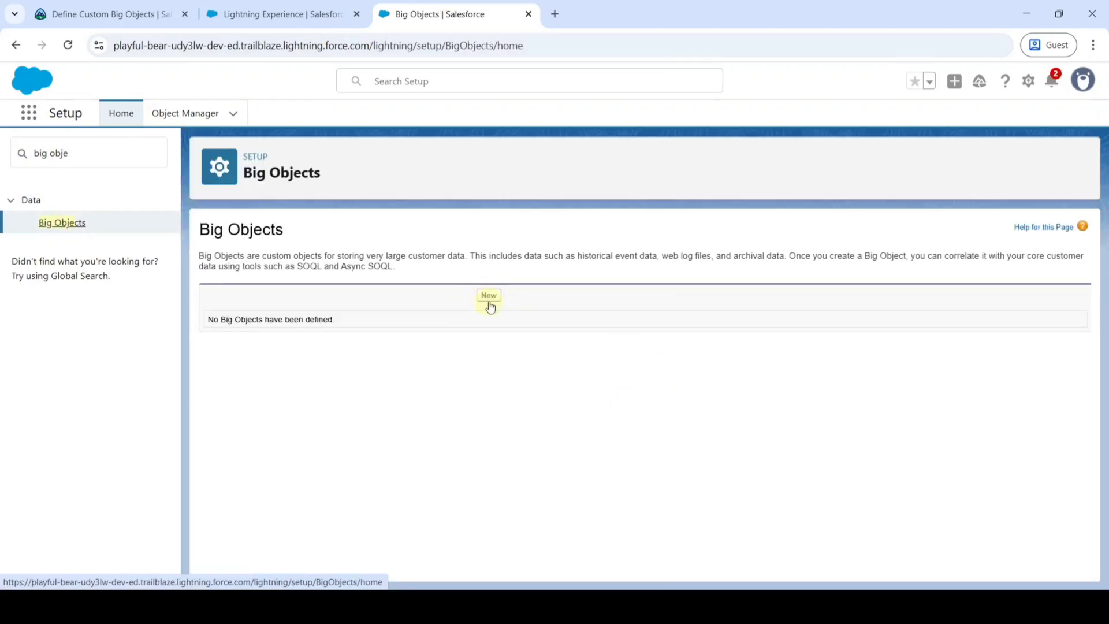
Start a new big object with Label 'Rider History' and Object Name Rider_History.
click(489, 296)
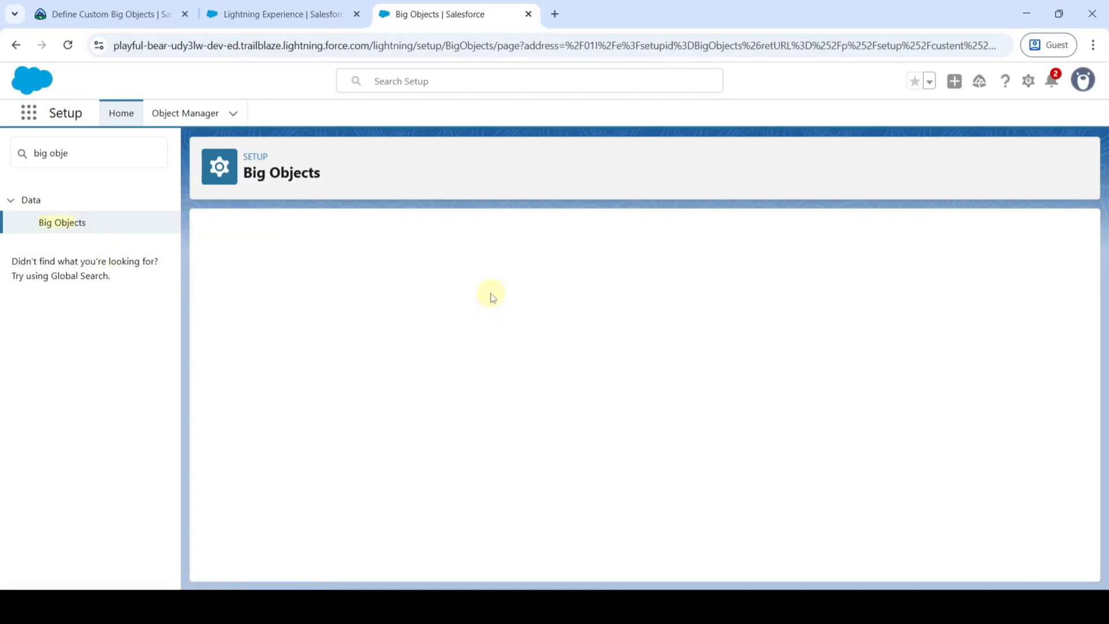
right_click(377, 350)
click(421, 187)
click(622, 344)
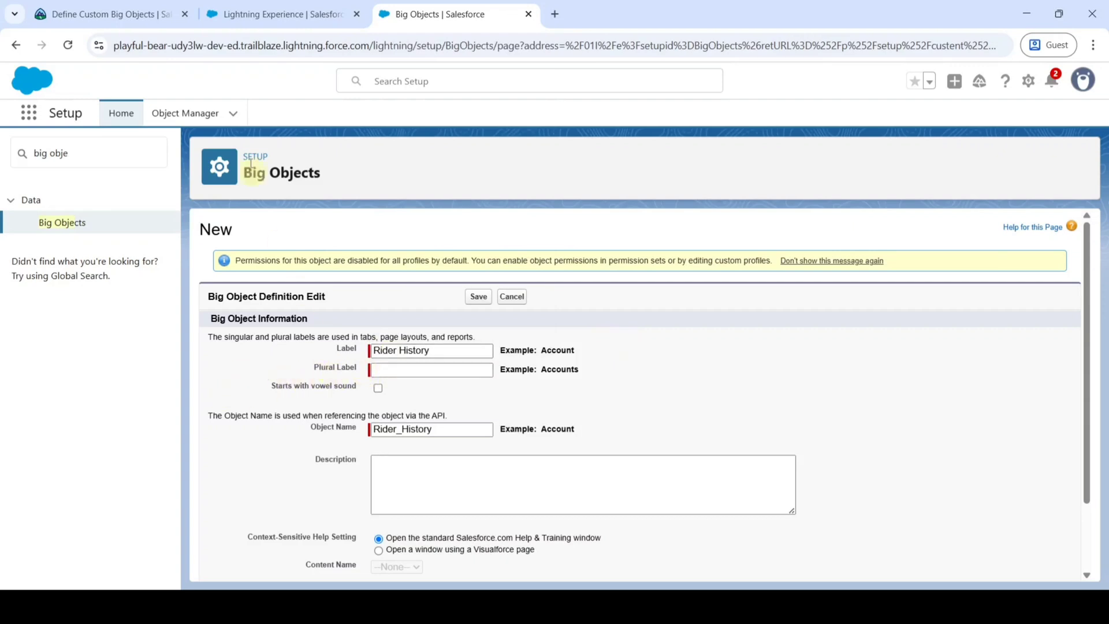
Copy 'Rider Histories' from the challenge into Plural Label and save the big object.
click(151, 21)
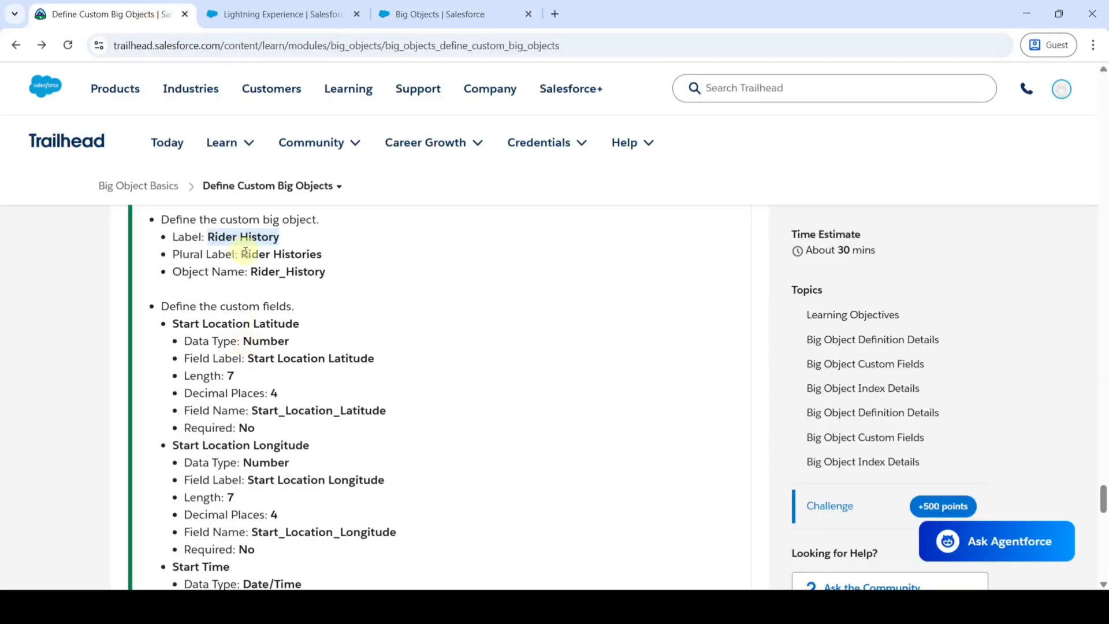
drag(243, 254, 321, 255)
right_click(298, 254)
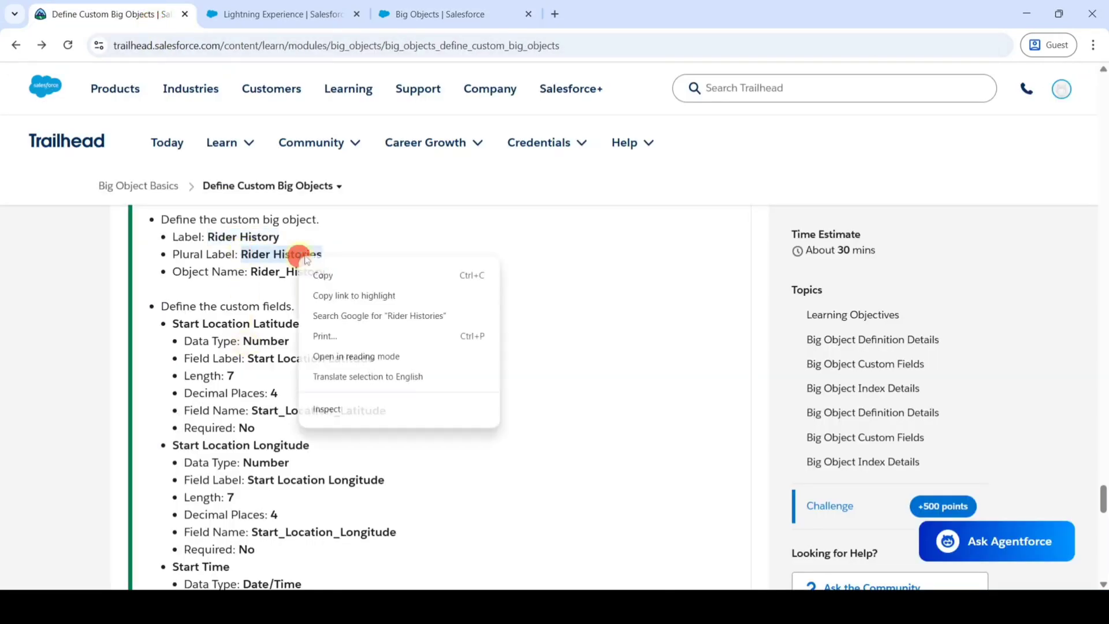
click(335, 274)
click(444, 13)
click(382, 368)
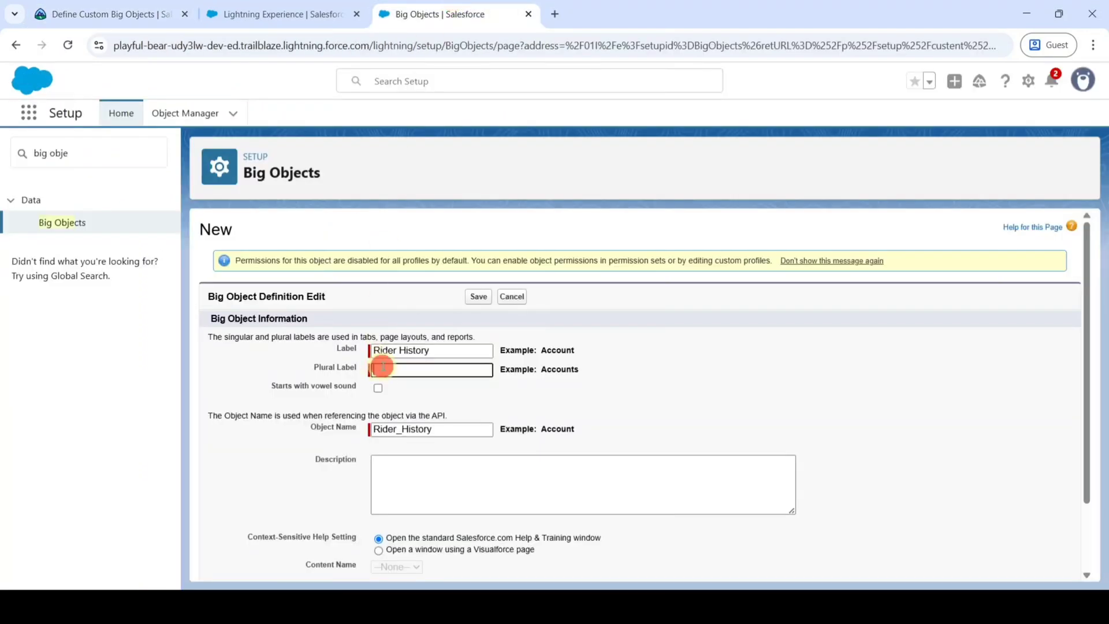
right_click(382, 369)
click(416, 200)
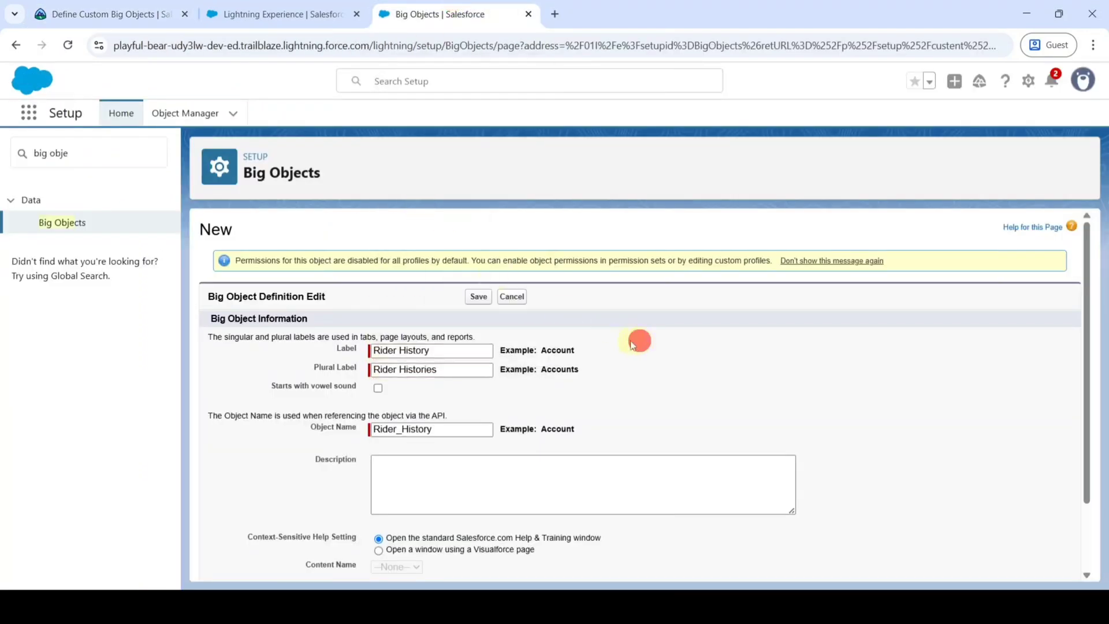
click(477, 297)
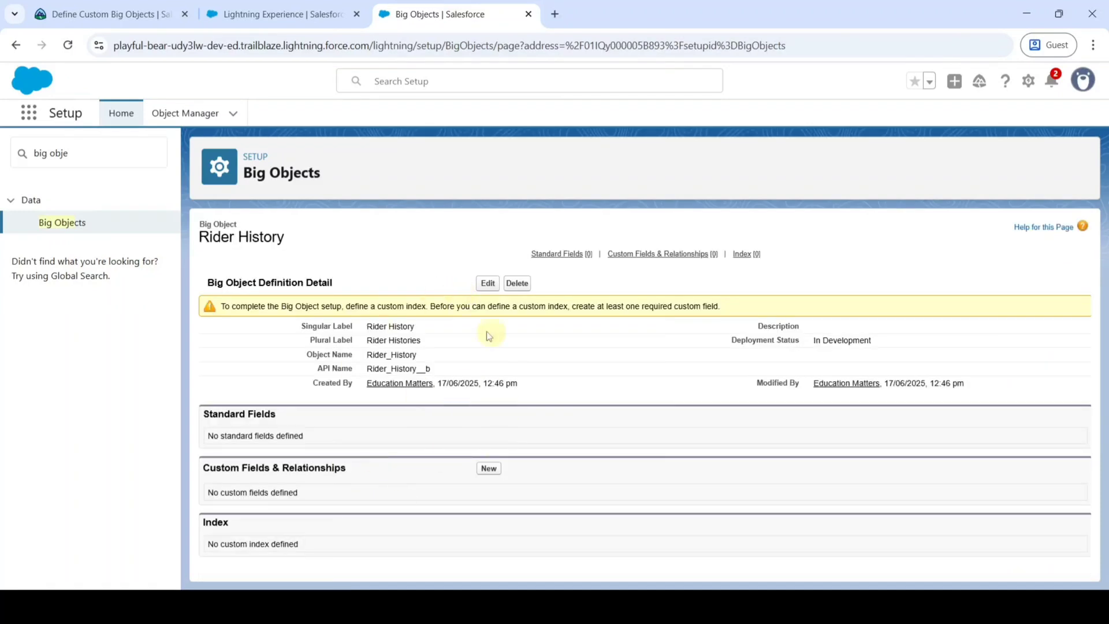
click(104, 14)
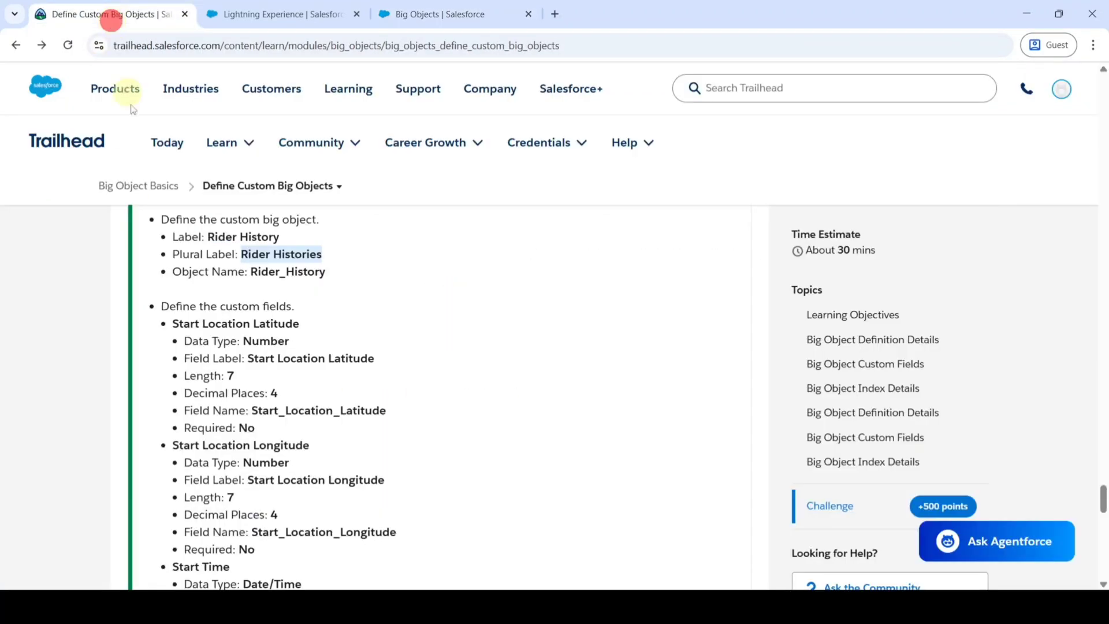
scroll(339, 317, down, 3)
scroll(353, 318, up, 1)
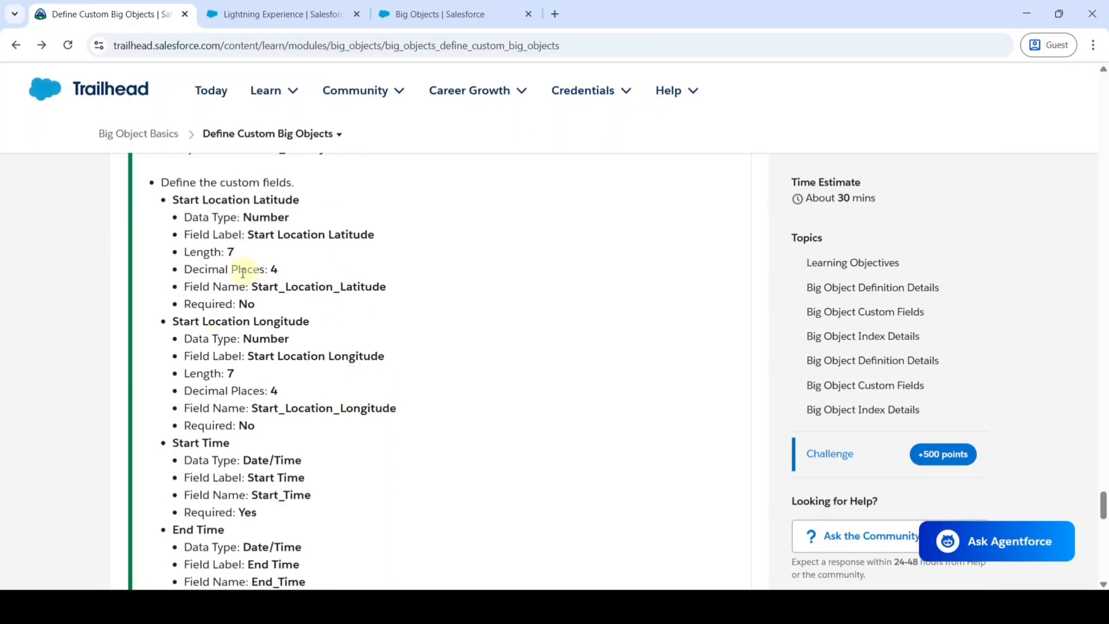
drag(249, 234, 386, 238)
right_click(352, 234)
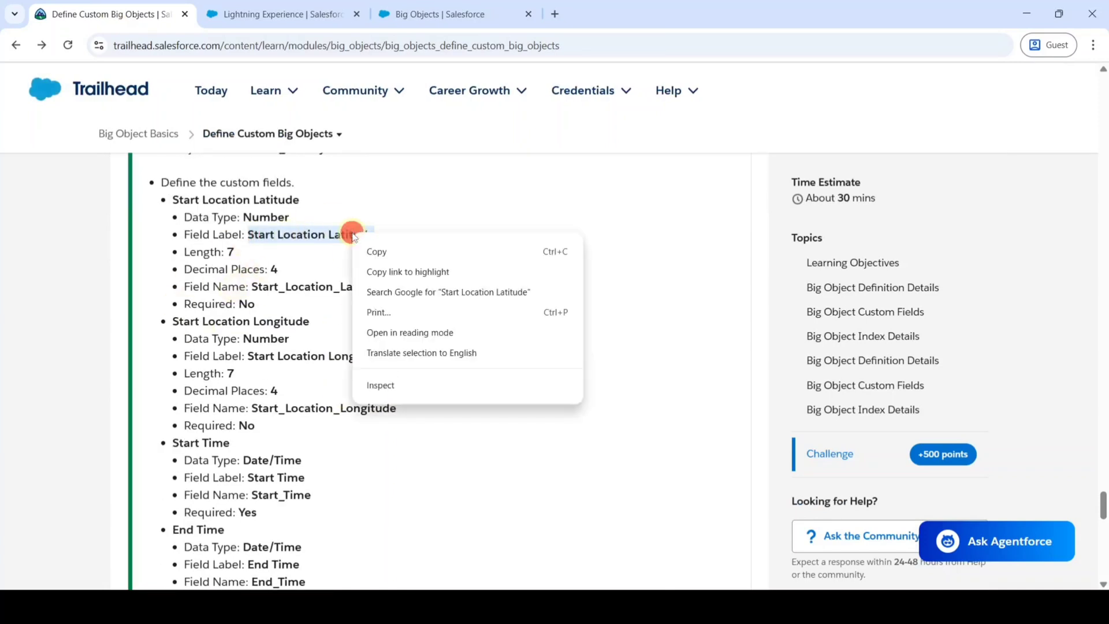
click(377, 252)
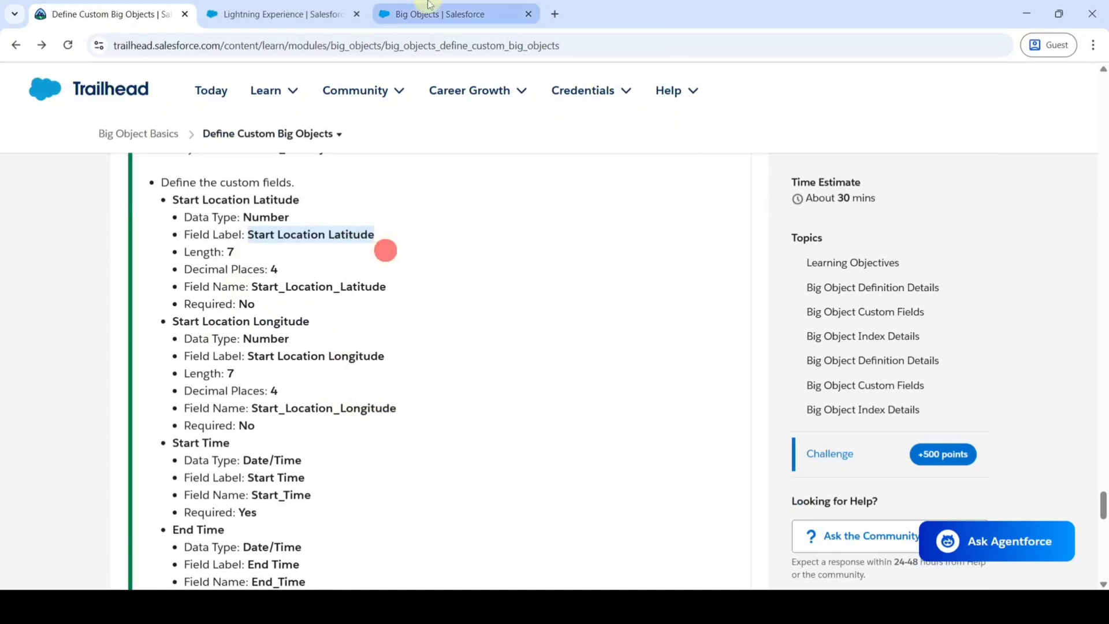
click(438, 13)
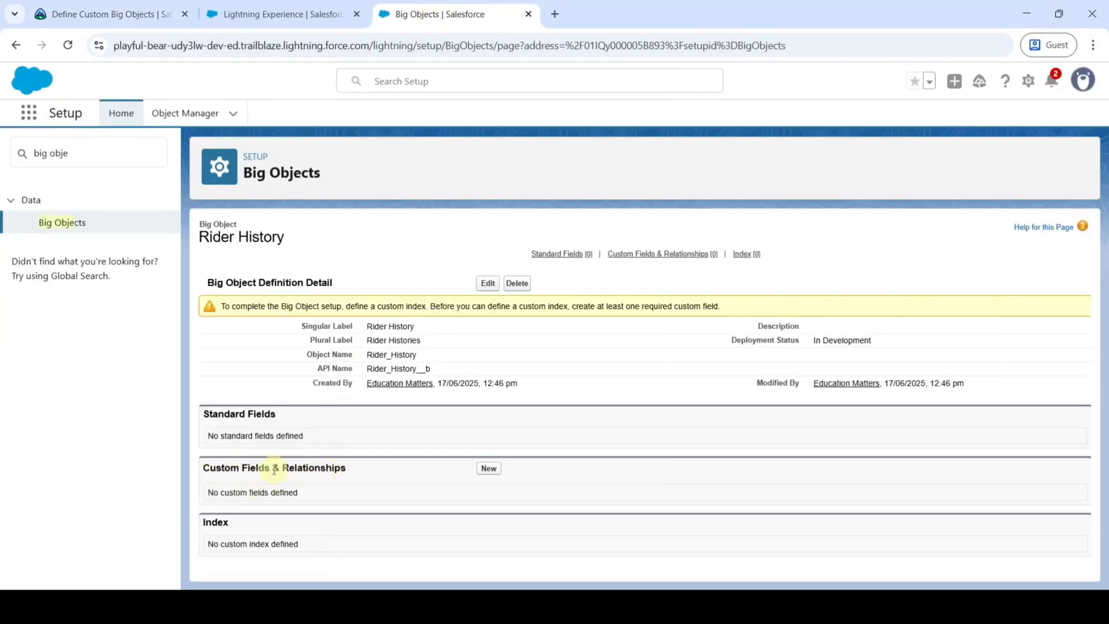
Create a Number field labelled 'Start Location Latitude' on Rider History.
click(485, 473)
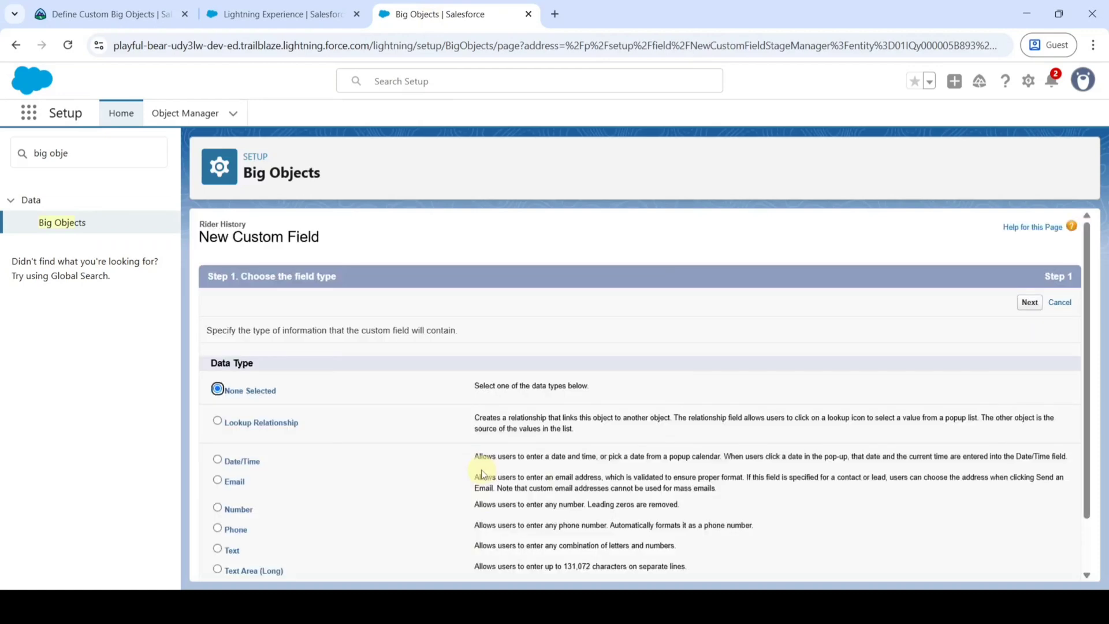
scroll(378, 353, down, 2)
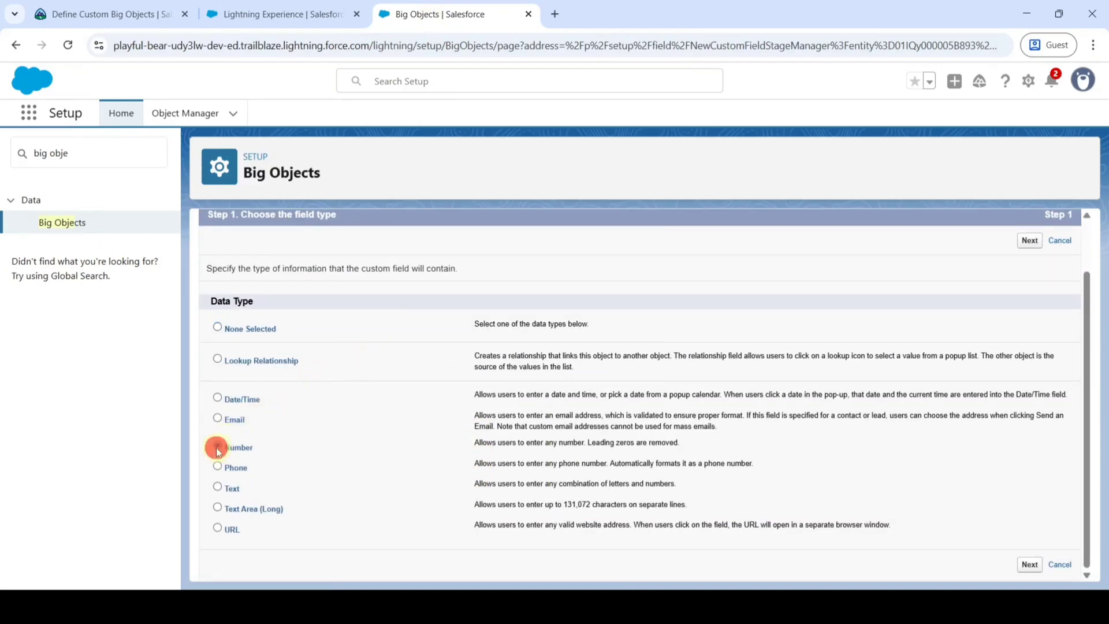
scroll(646, 448, up, 2)
click(1027, 303)
right_click(377, 334)
click(413, 165)
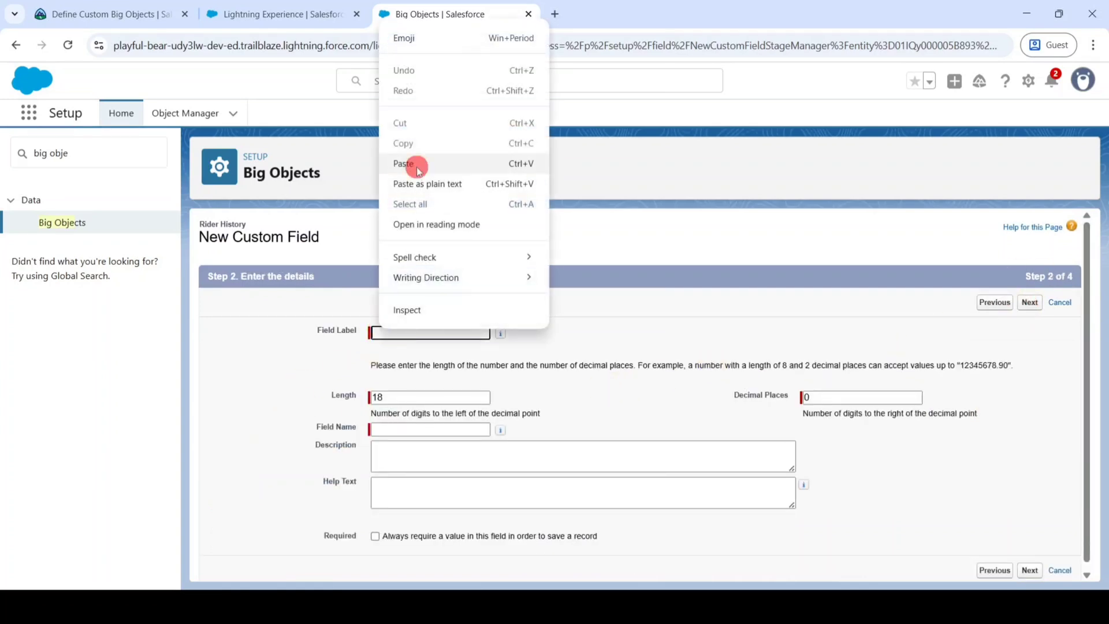
click(570, 392)
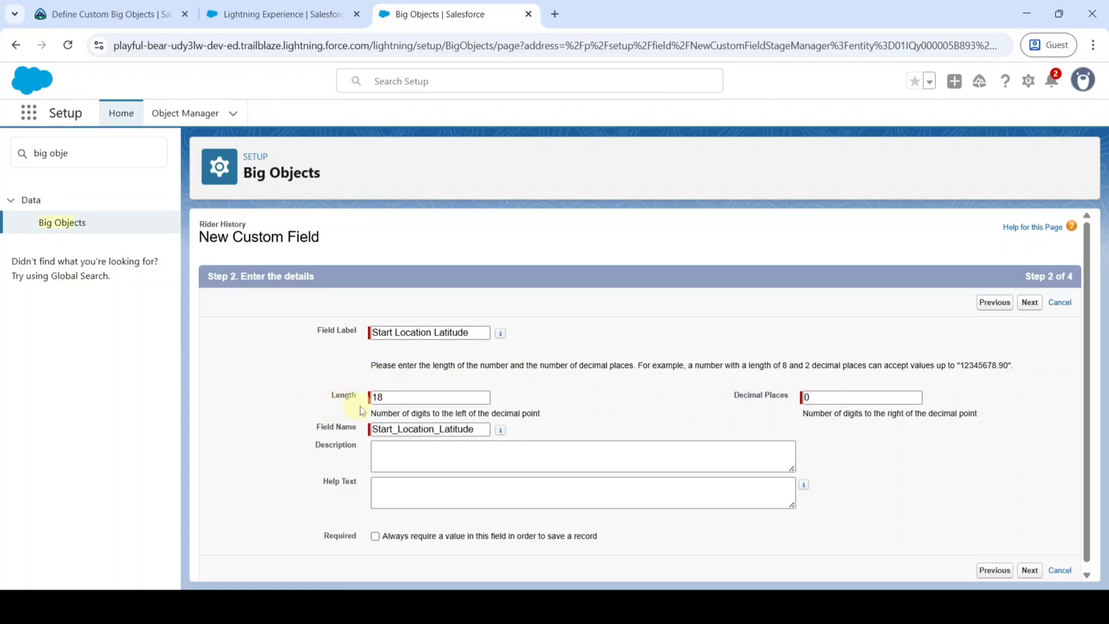
Set its Length to 7 and Decimal Places to 4, then save with Save & New.
double_click(386, 396)
text(7)
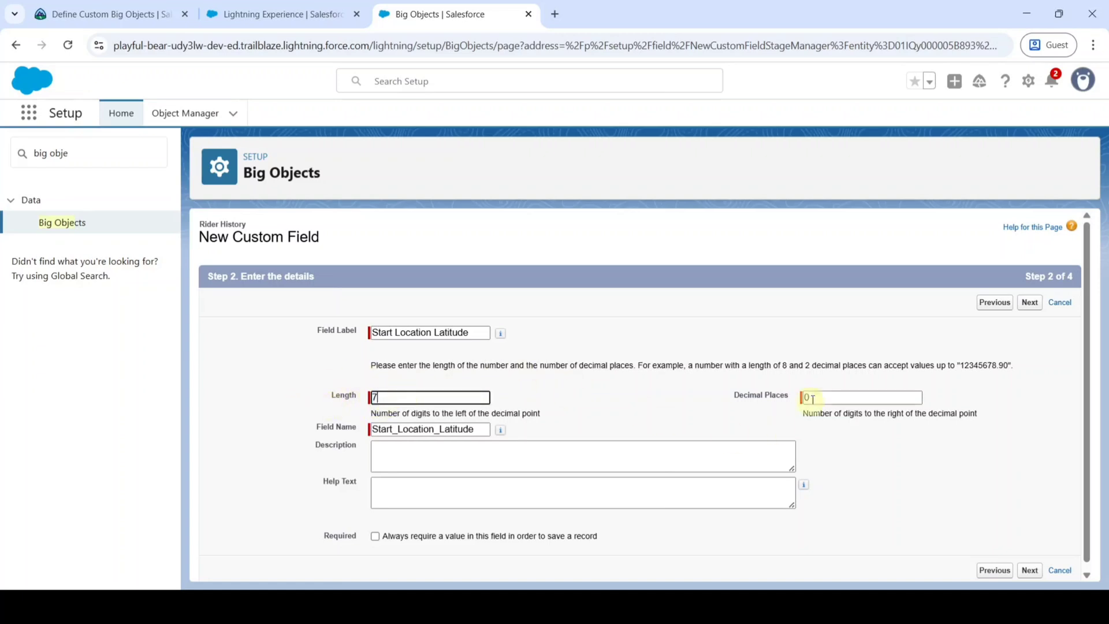
double_click(812, 398)
text(4)
click(787, 352)
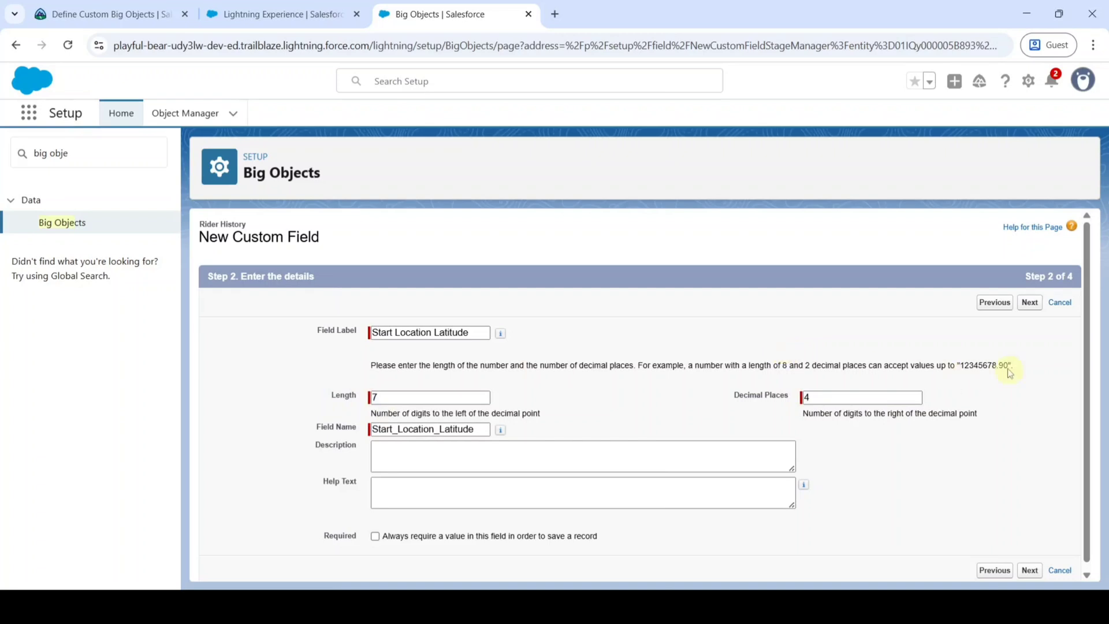
click(1029, 307)
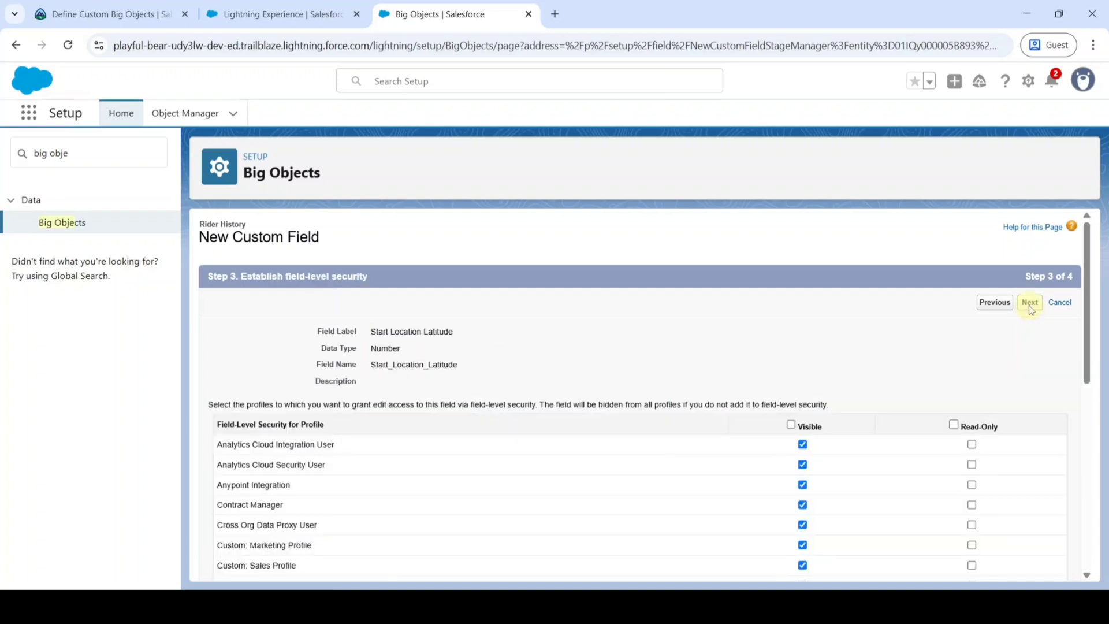
click(1033, 303)
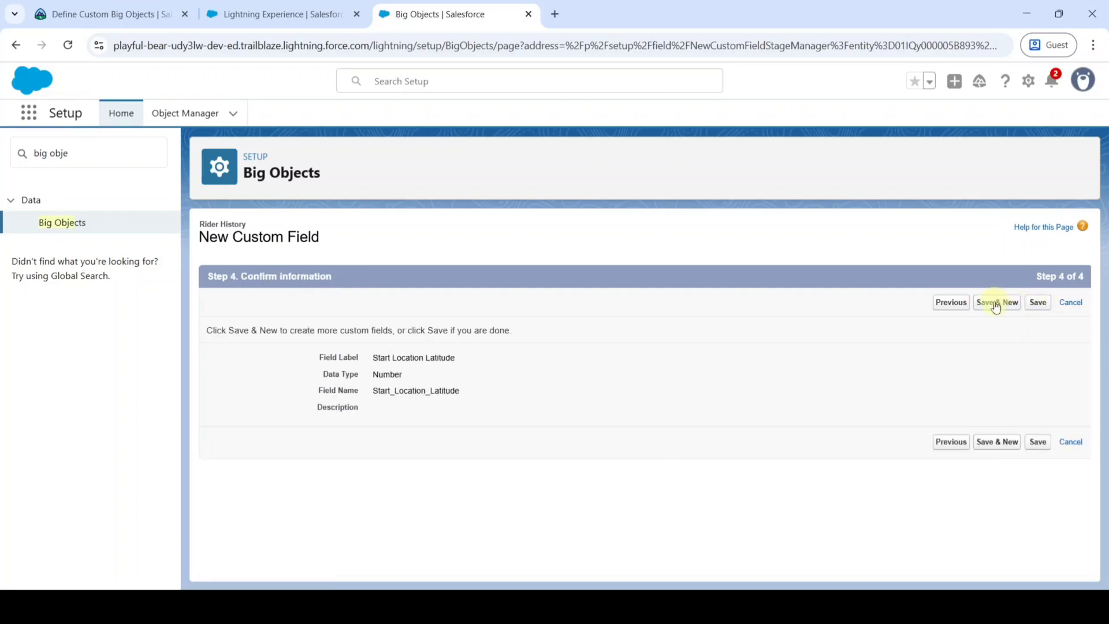
click(995, 306)
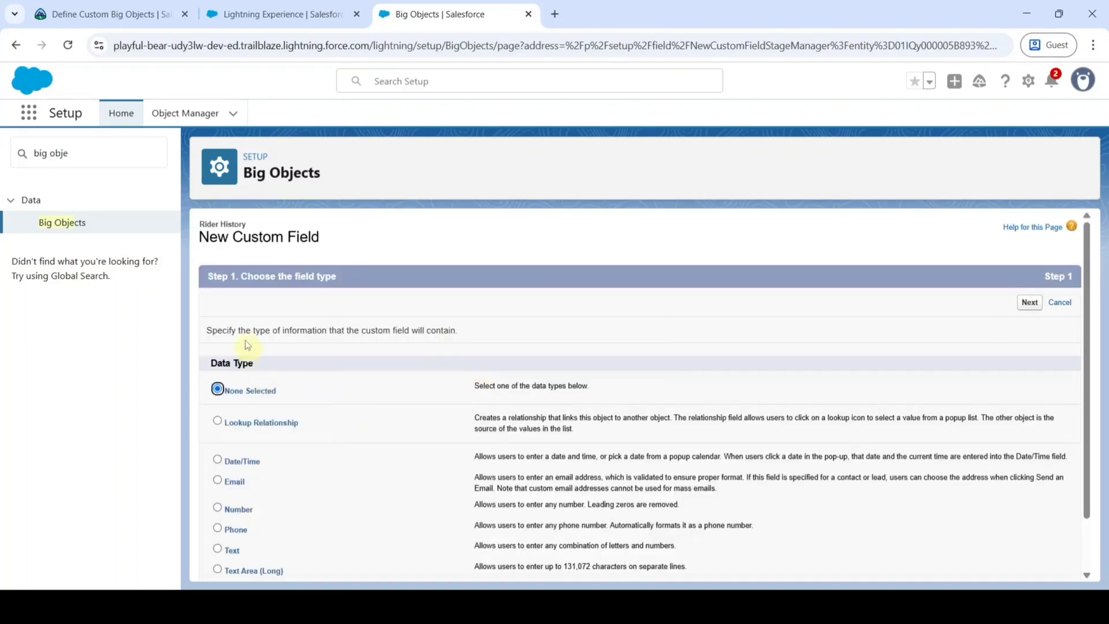
Copy the 'Start Location Longitude' label from the Trailhead challenge.
click(104, 14)
scroll(273, 315, down, 1)
drag(247, 284, 385, 285)
right_click(339, 282)
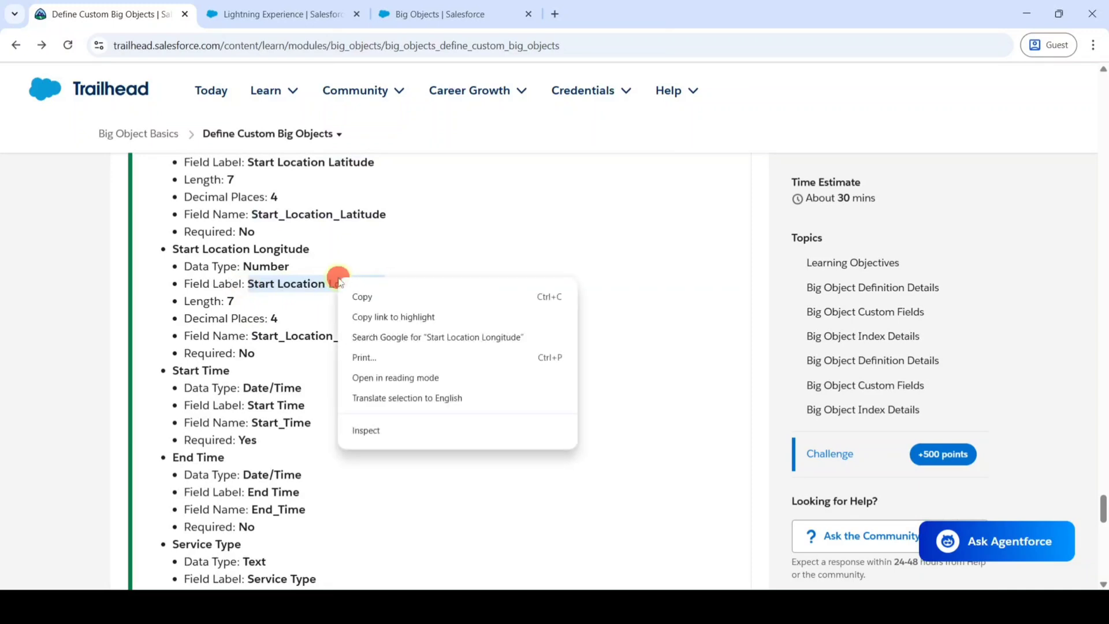
click(362, 296)
click(441, 10)
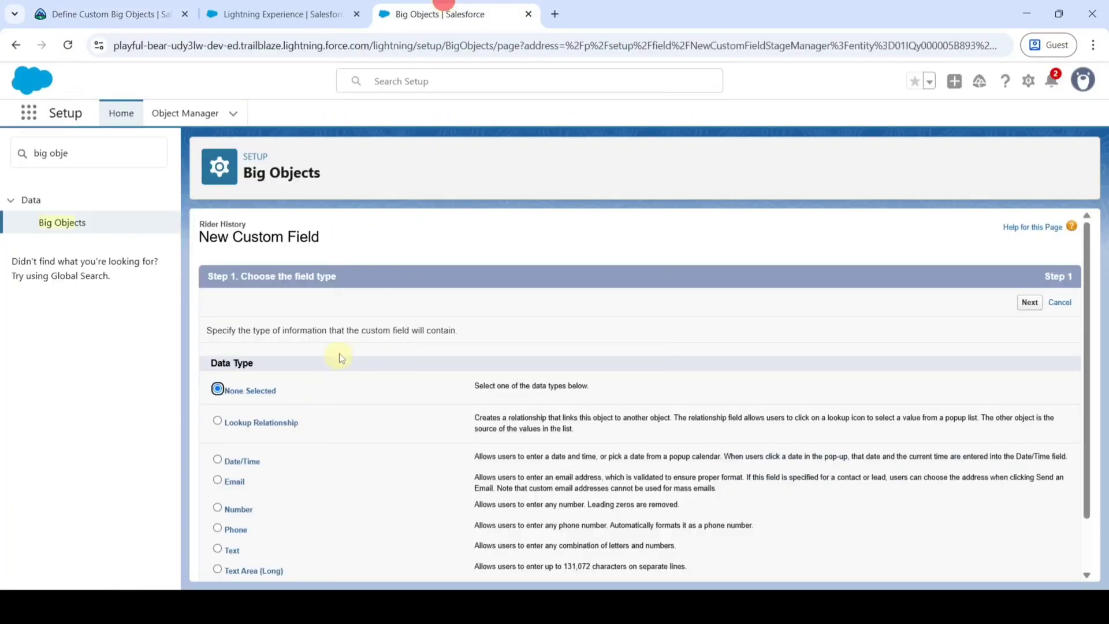
Create a Number field labelled 'Start Location Longitude'.
scroll(298, 377, down, 1)
click(217, 445)
scroll(218, 446, up, 1)
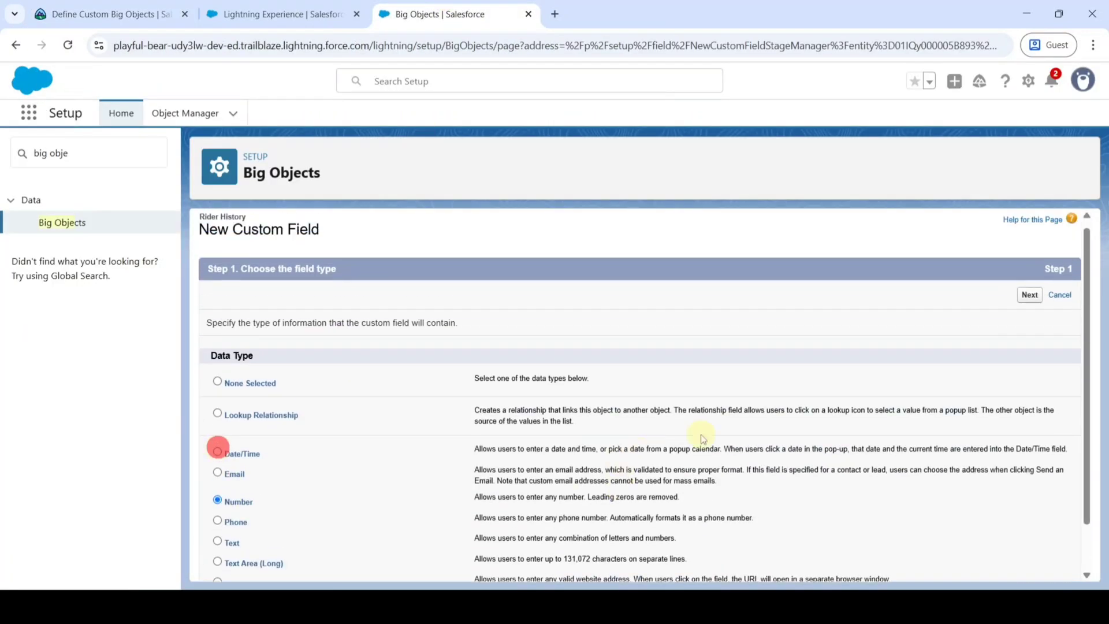
click(1028, 307)
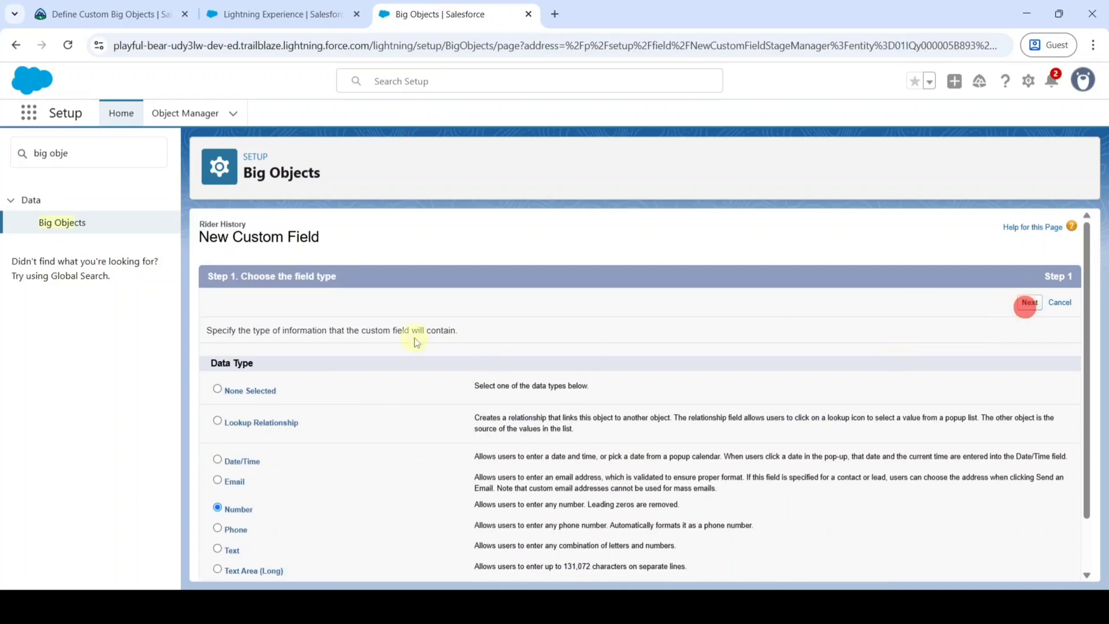
right_click(380, 334)
click(421, 98)
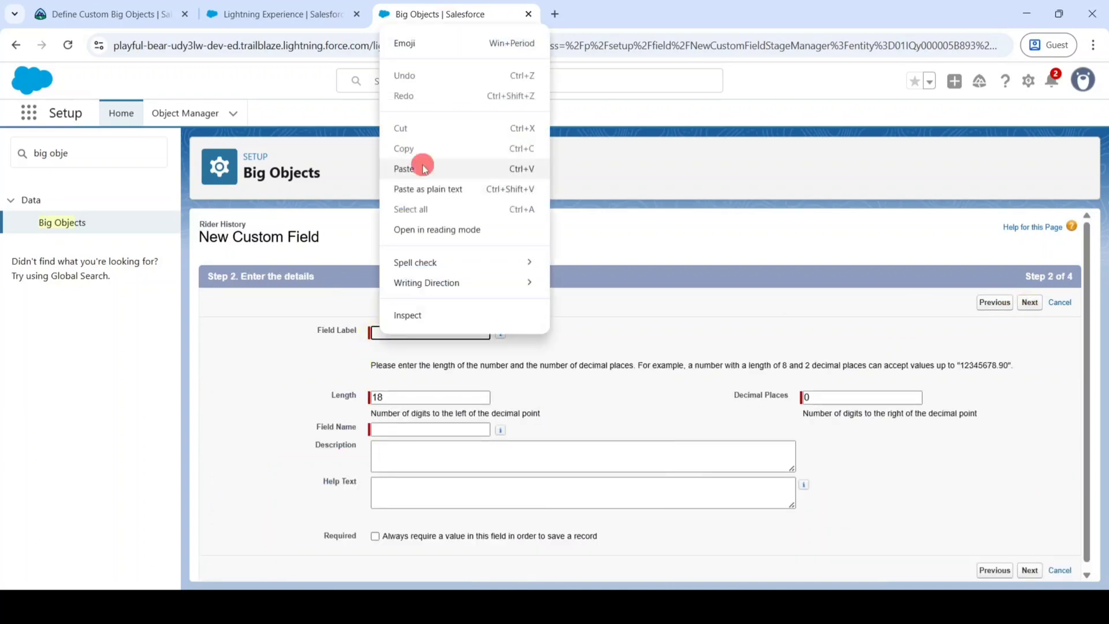
click(567, 342)
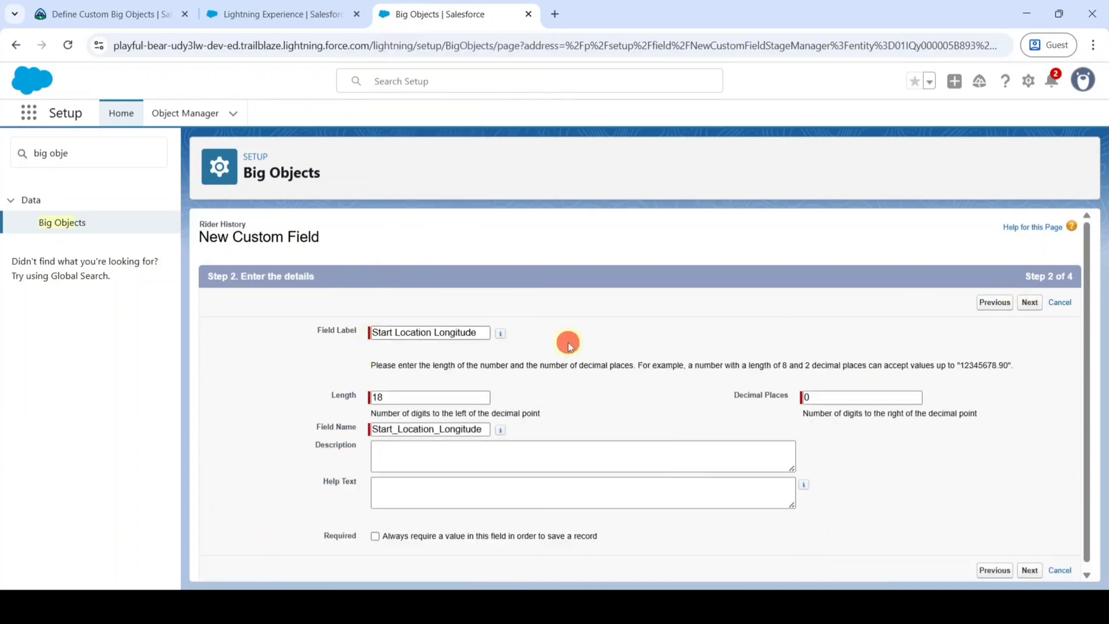
Give the longitude field Length 7 and Decimal Places 4, and save it.
double_click(384, 396)
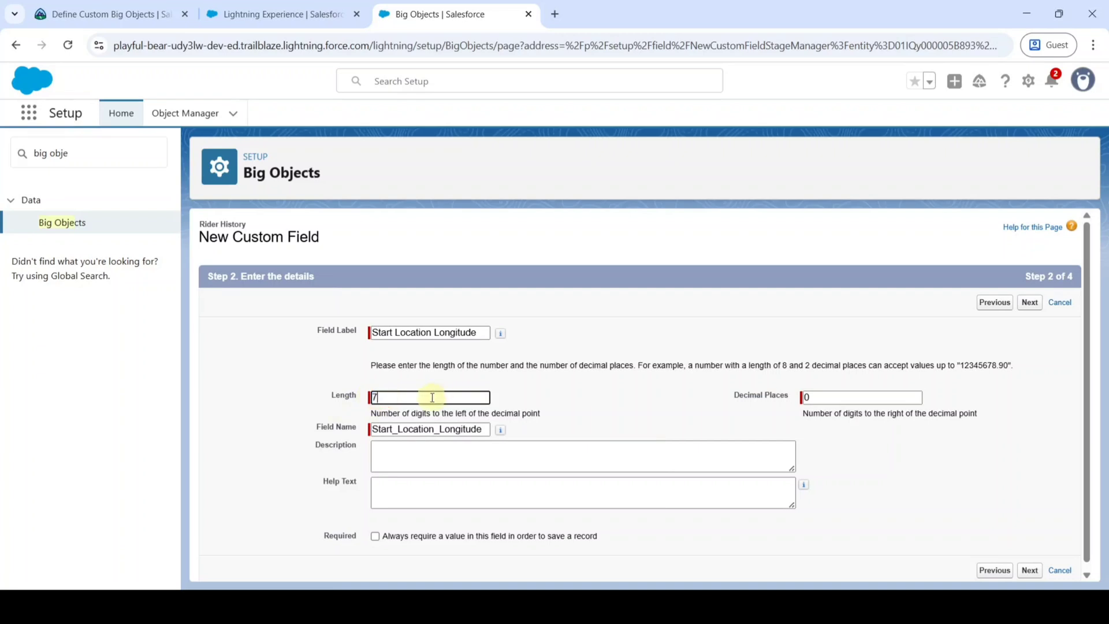
double_click(816, 396)
text(4)
click(792, 359)
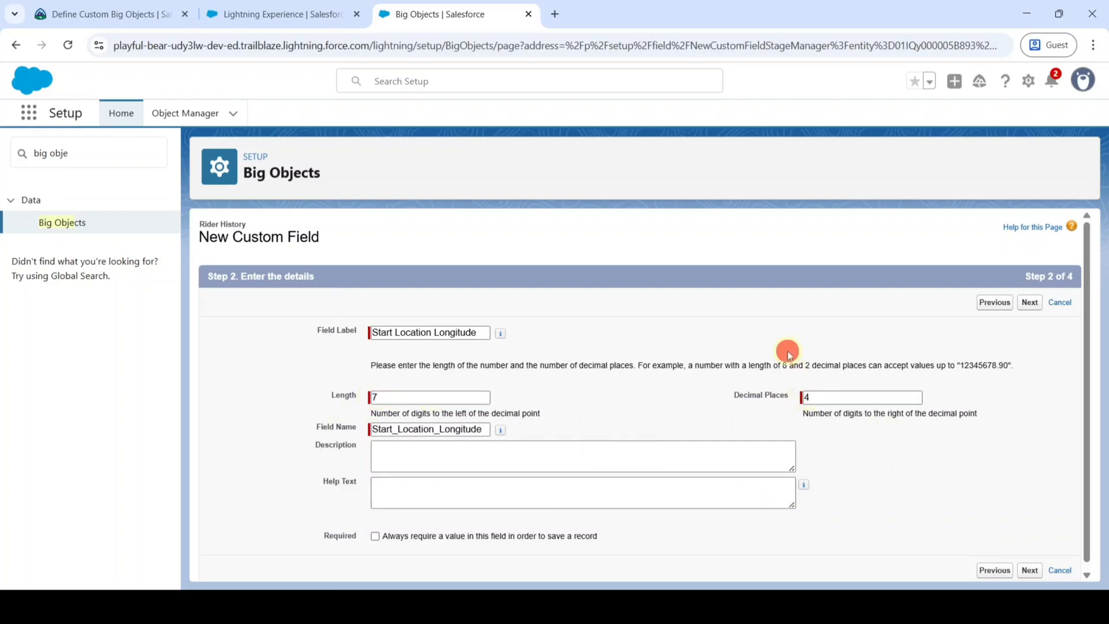
click(1030, 303)
click(1029, 304)
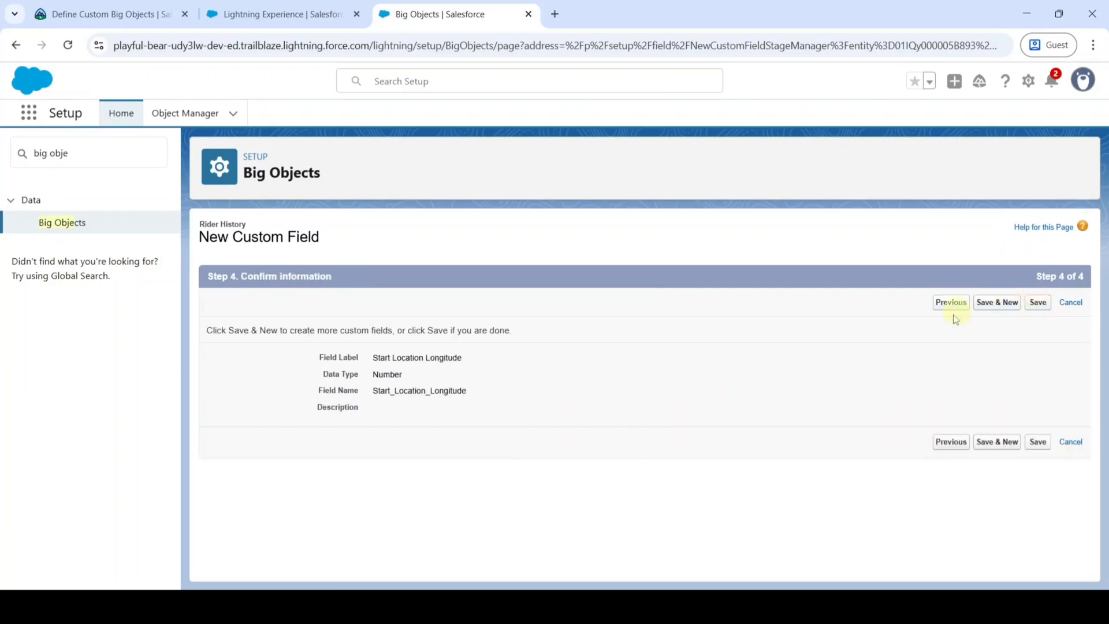
click(994, 304)
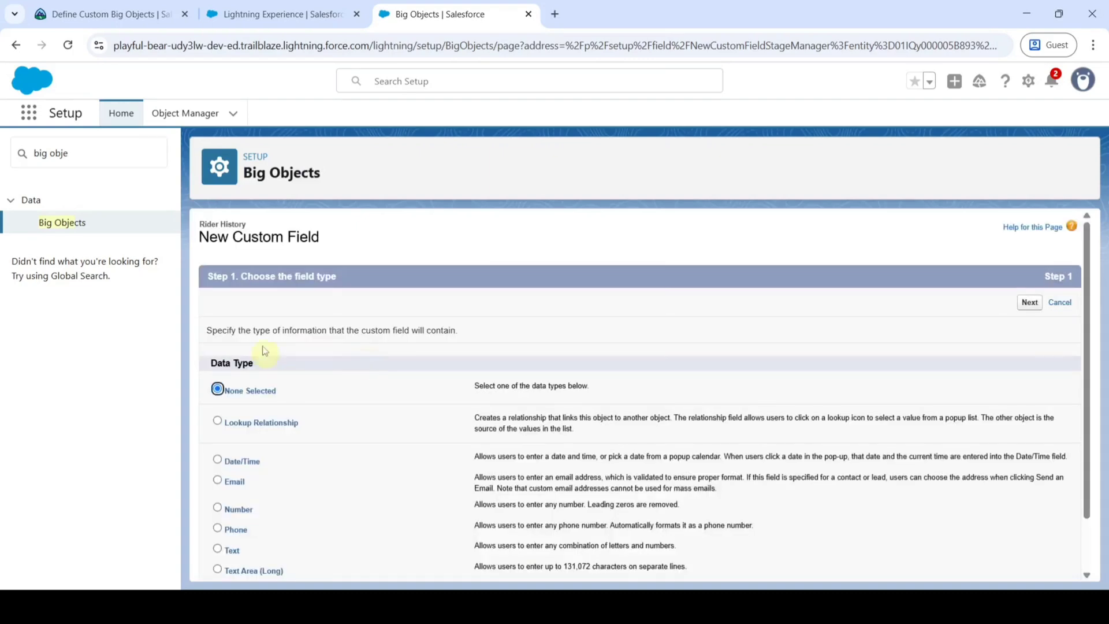
Copy the 'Start Time' label from the Trailhead challenge.
key(ctrl+1)
scroll(375, 329, down, 1)
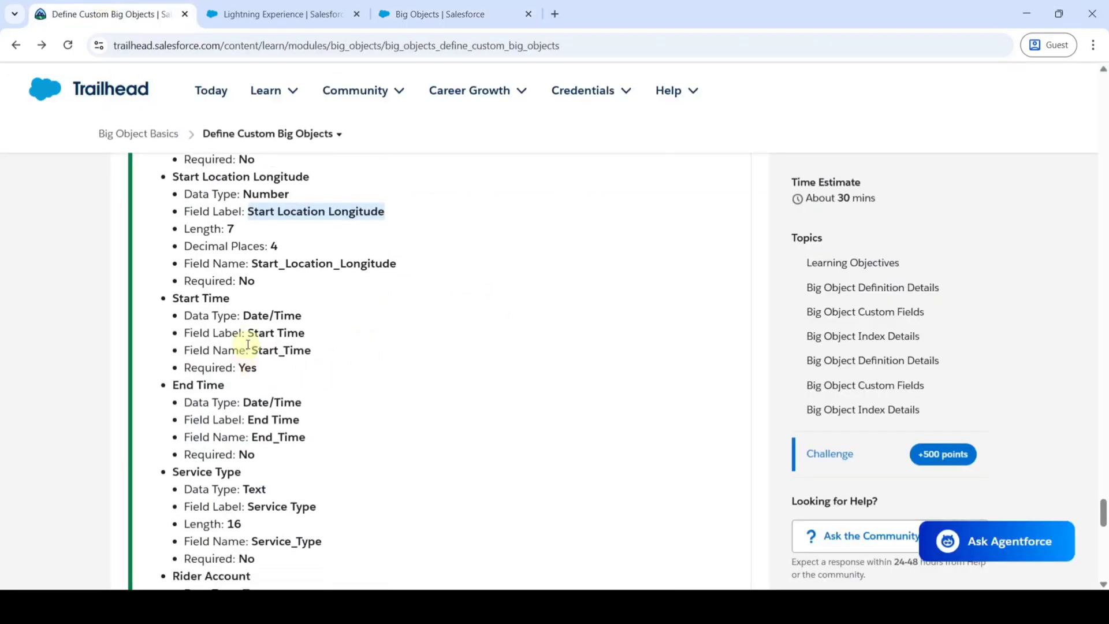
drag(249, 332, 296, 332)
right_click(296, 332)
click(317, 348)
click(462, 11)
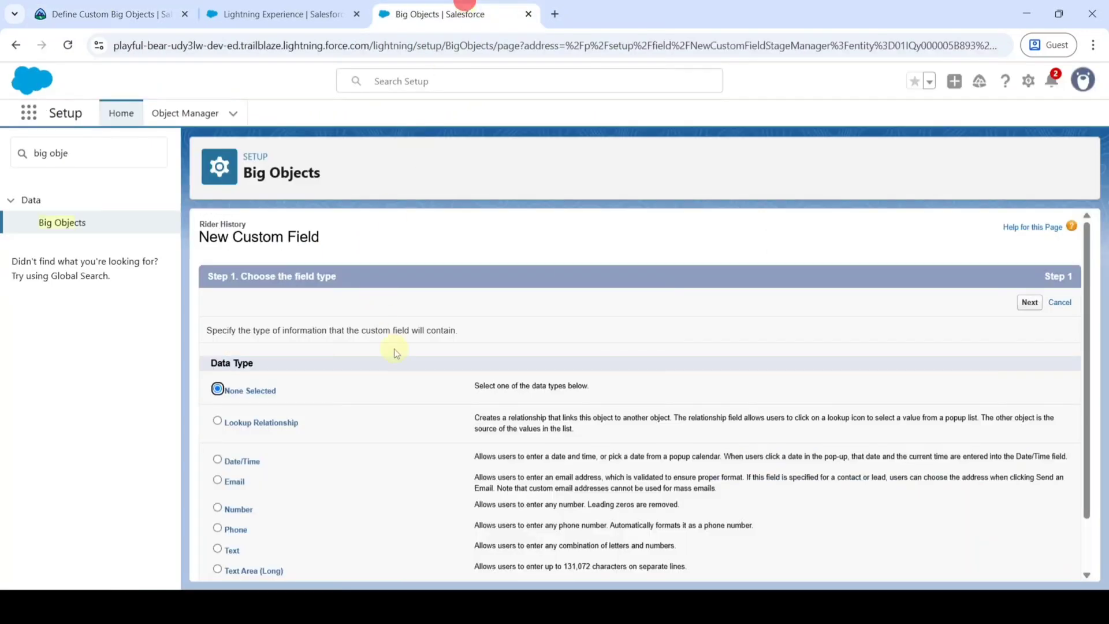
Create a Date/Time field labelled 'Start Time' with field name Start_Time.
scroll(393, 349, down, 1)
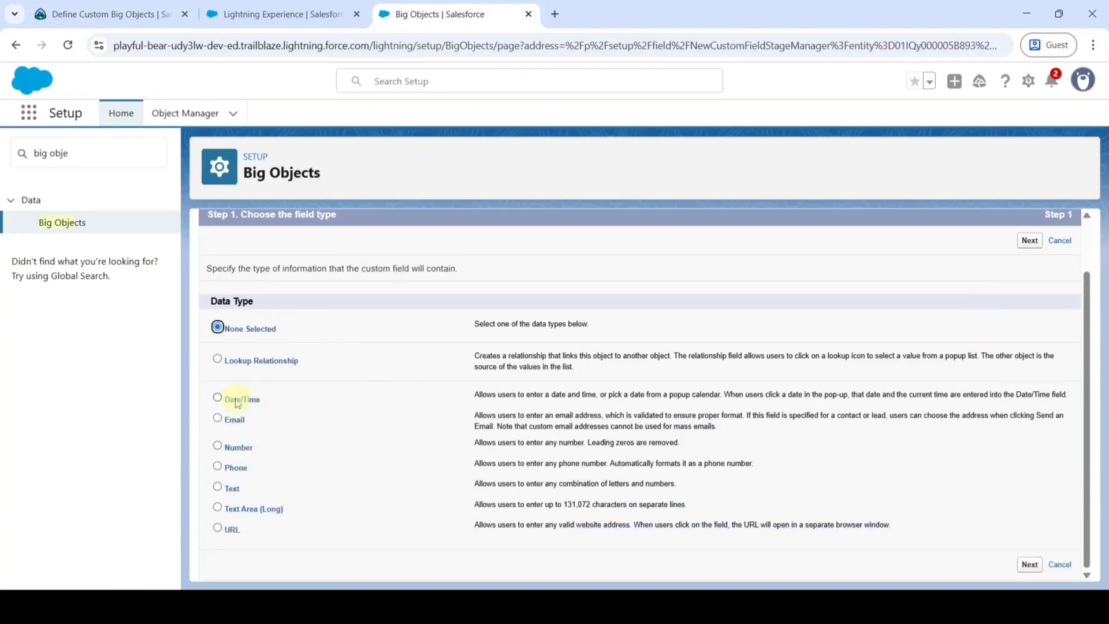
click(217, 397)
scroll(918, 357, up, 1)
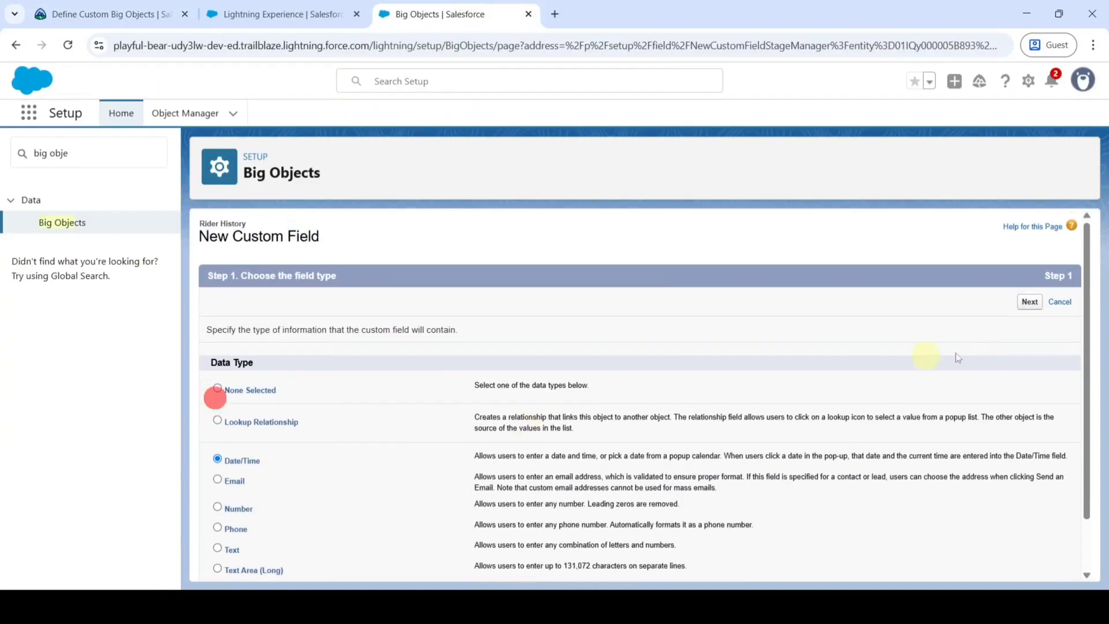
click(1029, 302)
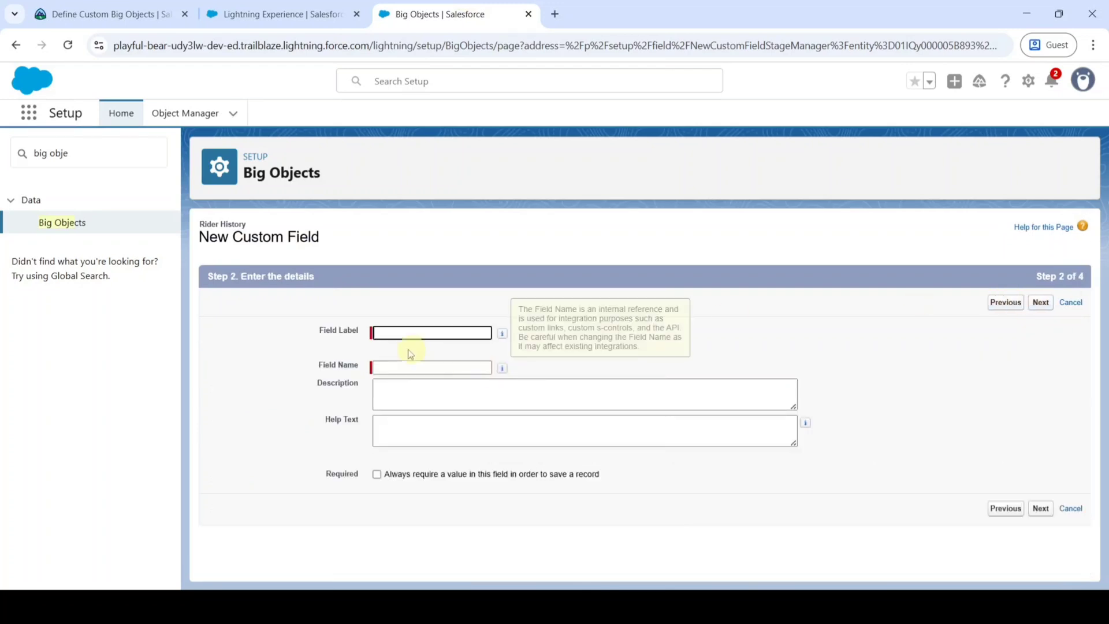
right_click(387, 331)
click(413, 165)
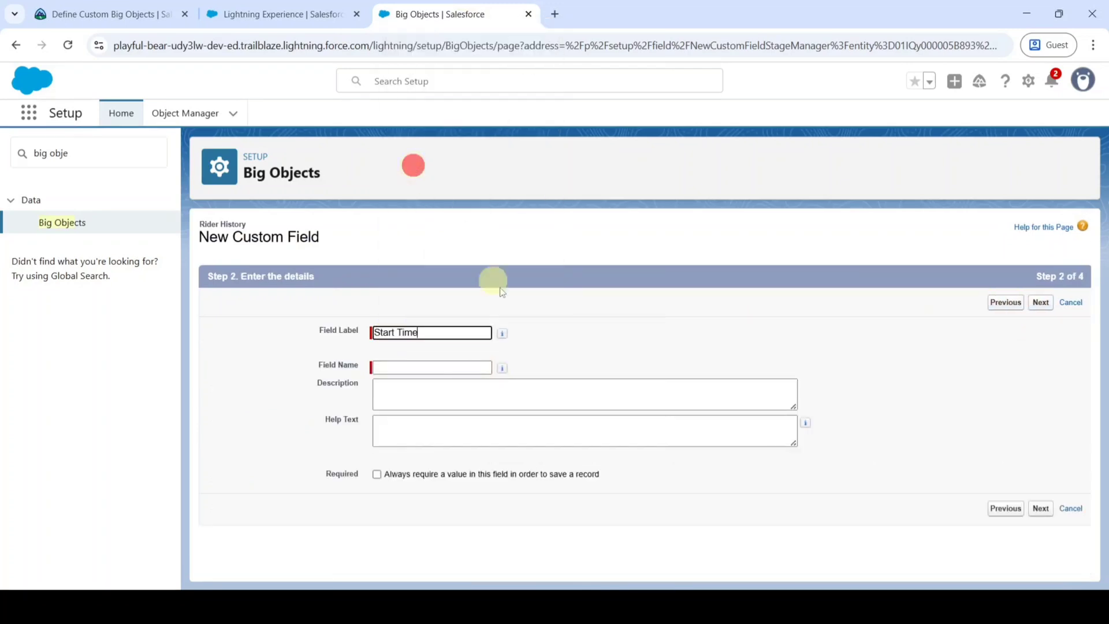
click(588, 340)
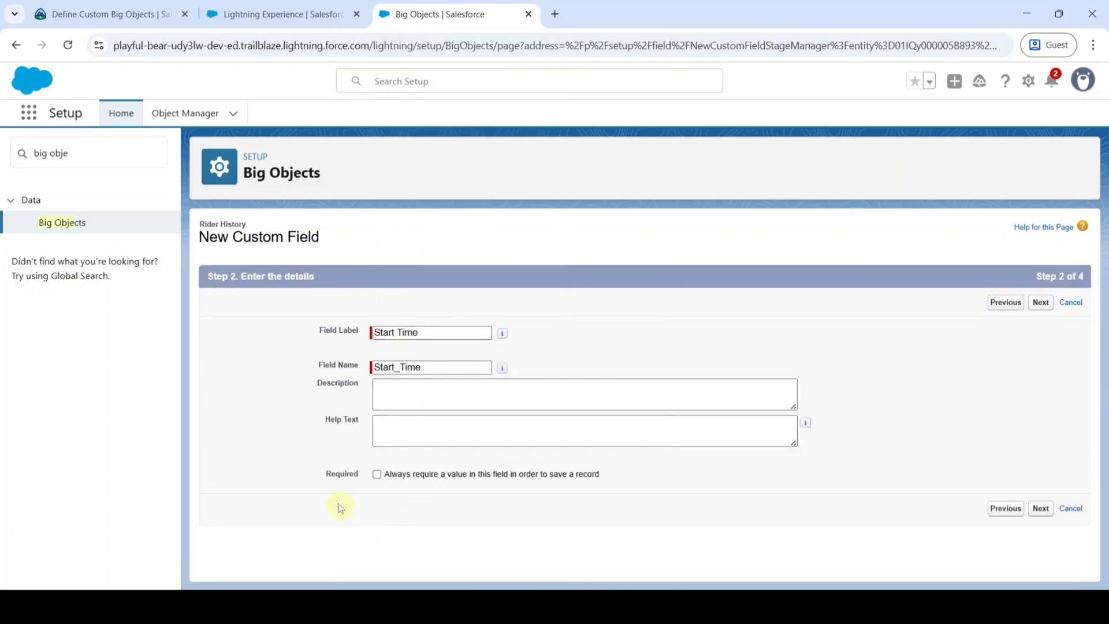
Make Start Time a required field and save it.
click(377, 474)
click(1040, 304)
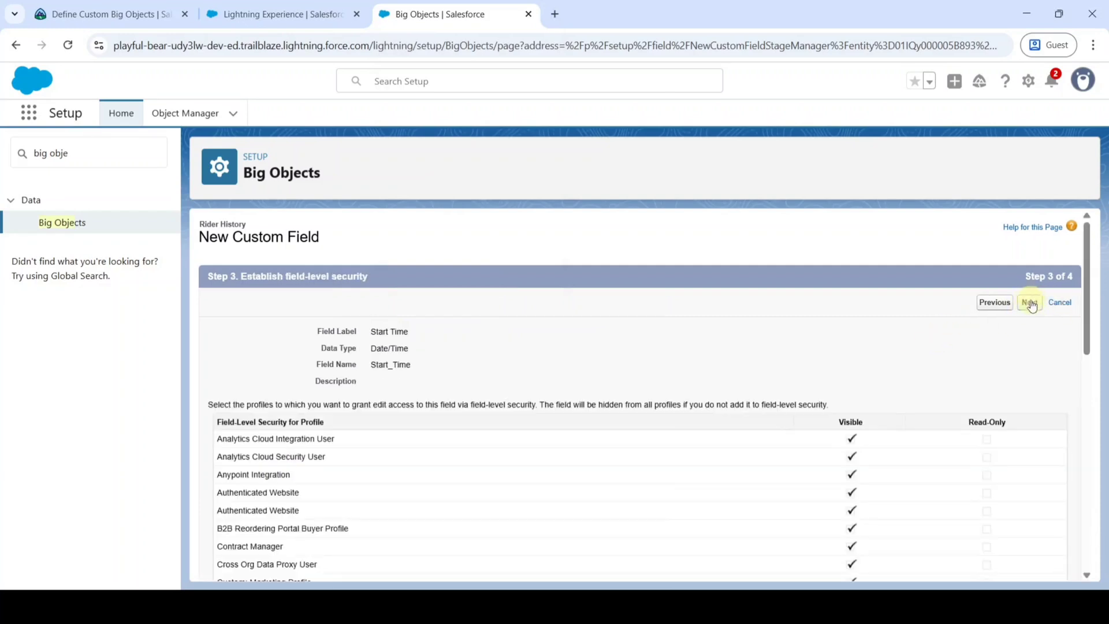
click(1031, 304)
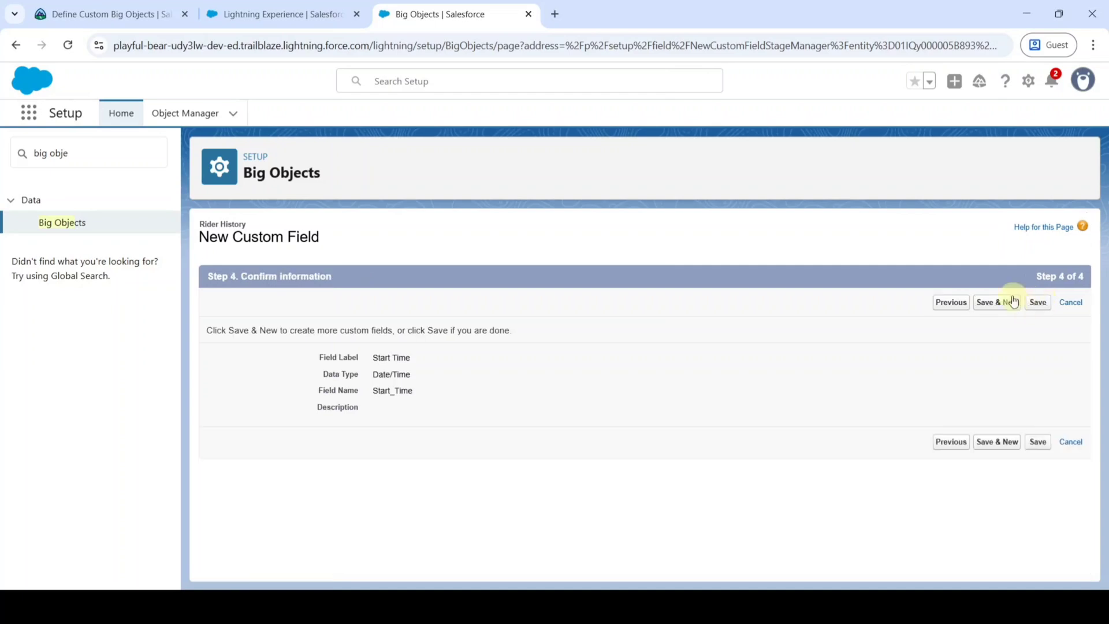
click(995, 304)
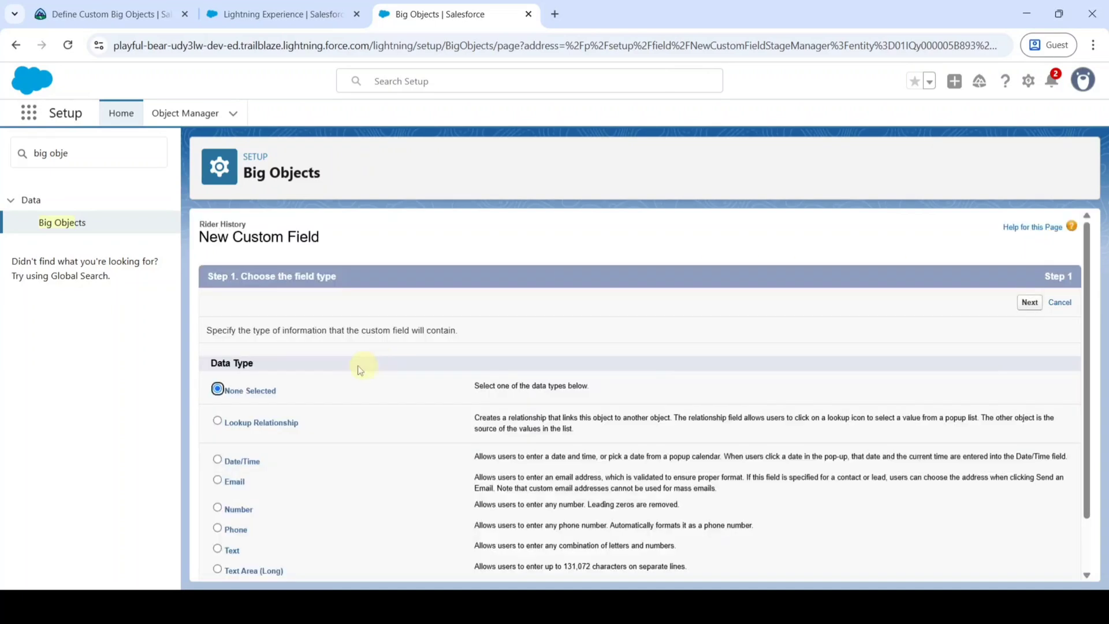
Copy the 'End Time' label from the Trailhead challenge.
click(83, 16)
scroll(148, 174, down, 1)
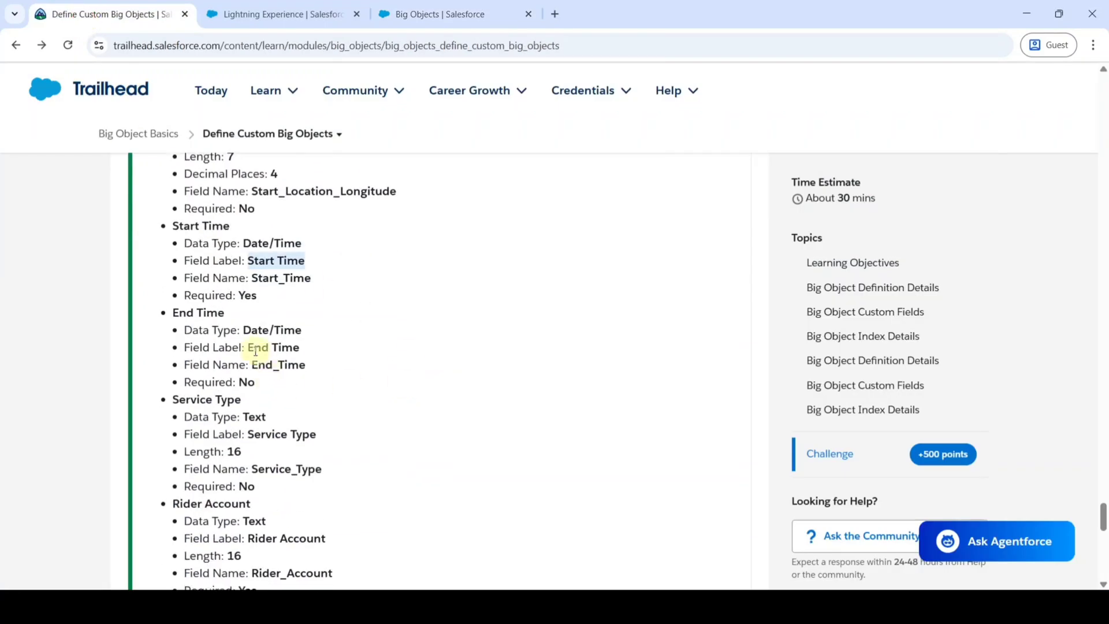
drag(247, 346, 299, 347)
right_click(269, 350)
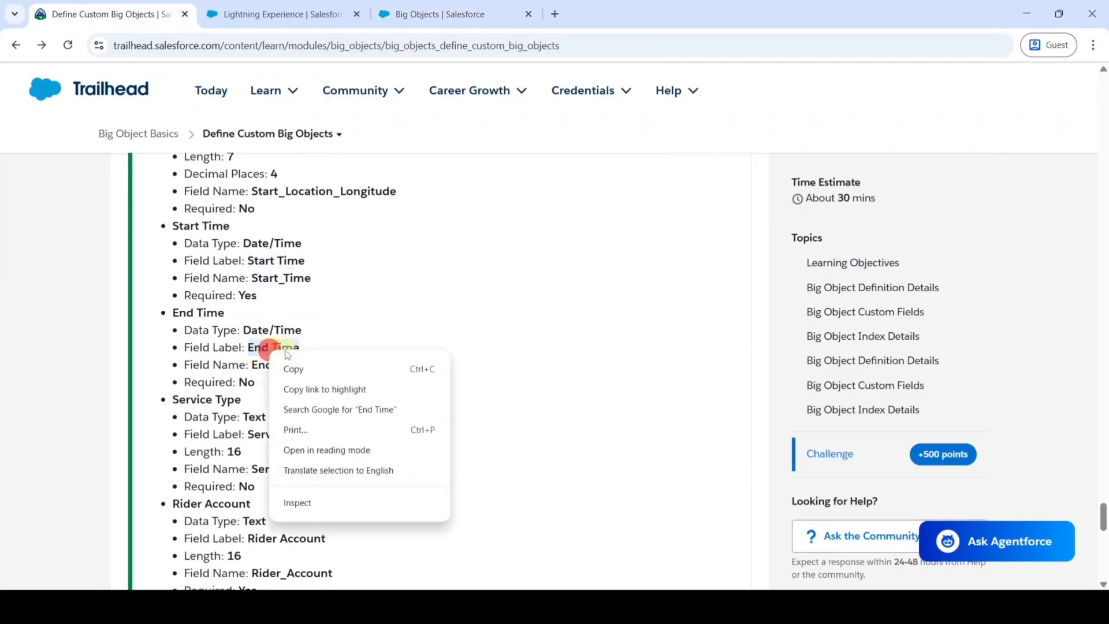
click(310, 369)
click(439, 14)
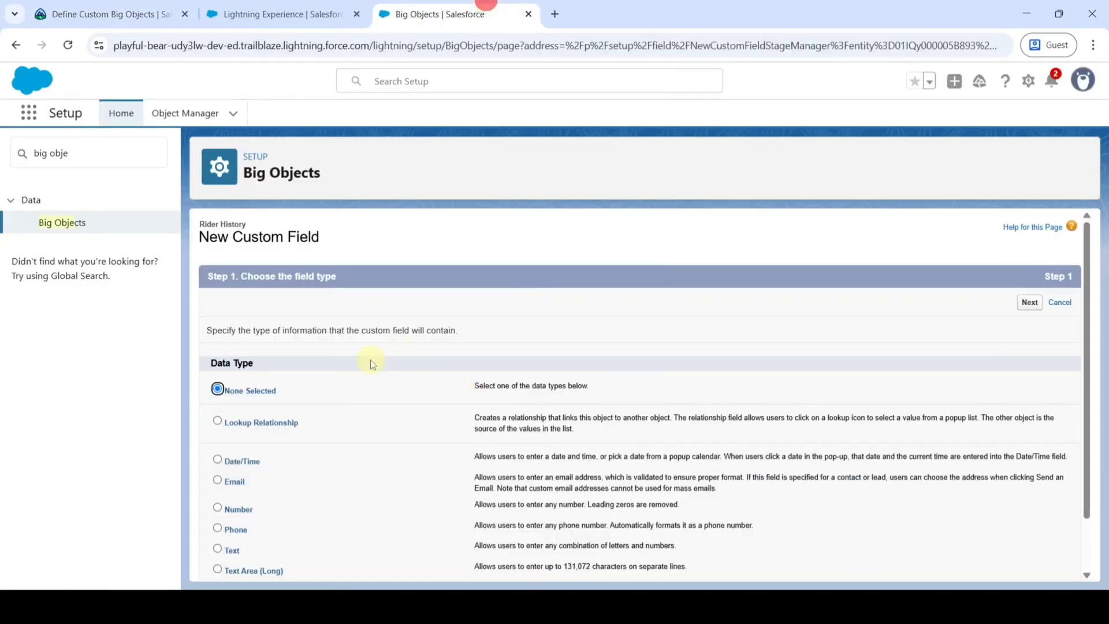
Create and save a Date/Time field labelled 'End Time' with field name End_Time.
click(217, 397)
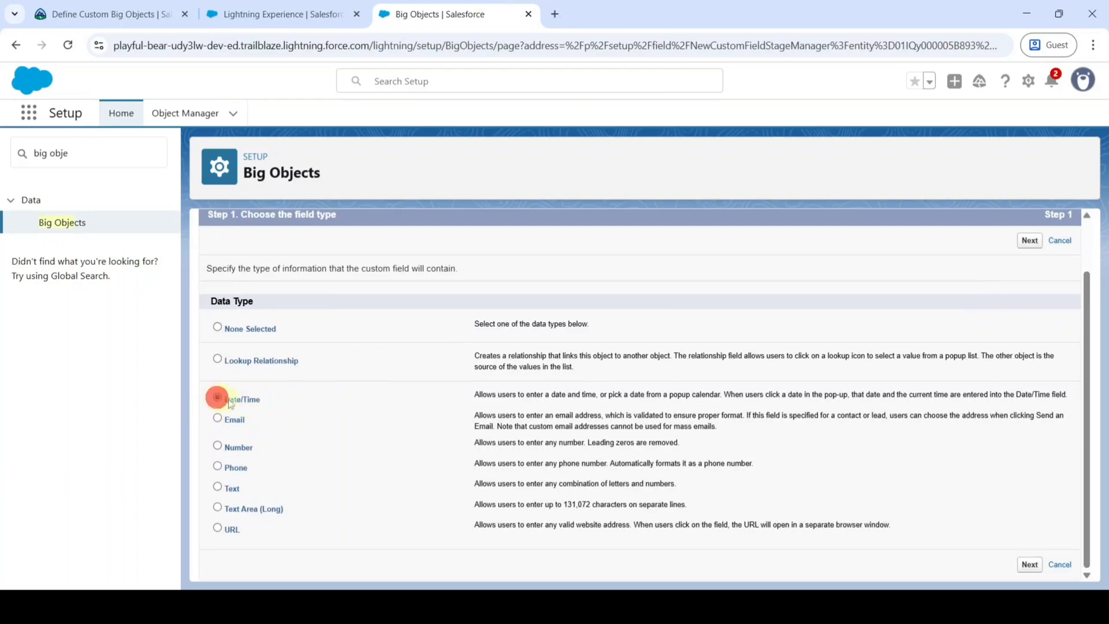
scroll(218, 392, up, 1)
click(1029, 303)
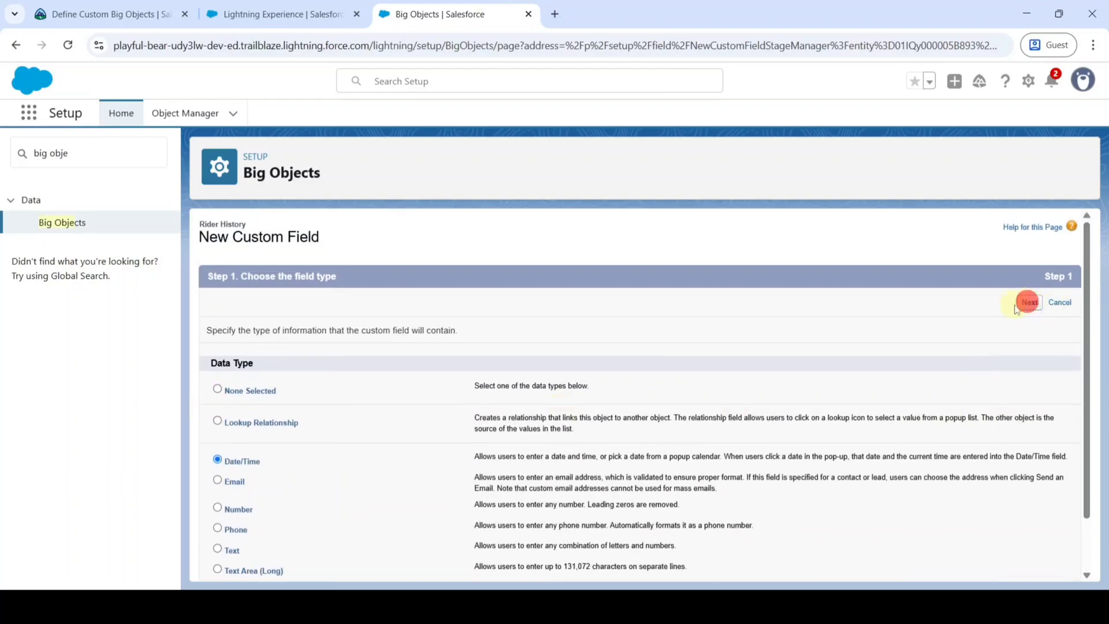
right_click(381, 330)
click(418, 171)
click(555, 305)
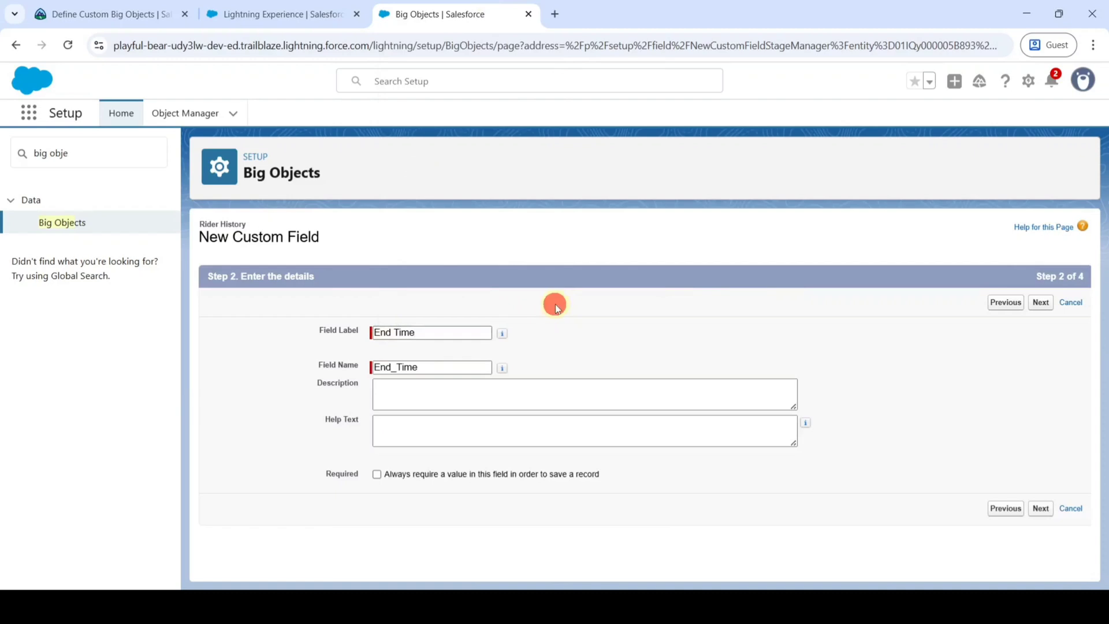
click(1039, 304)
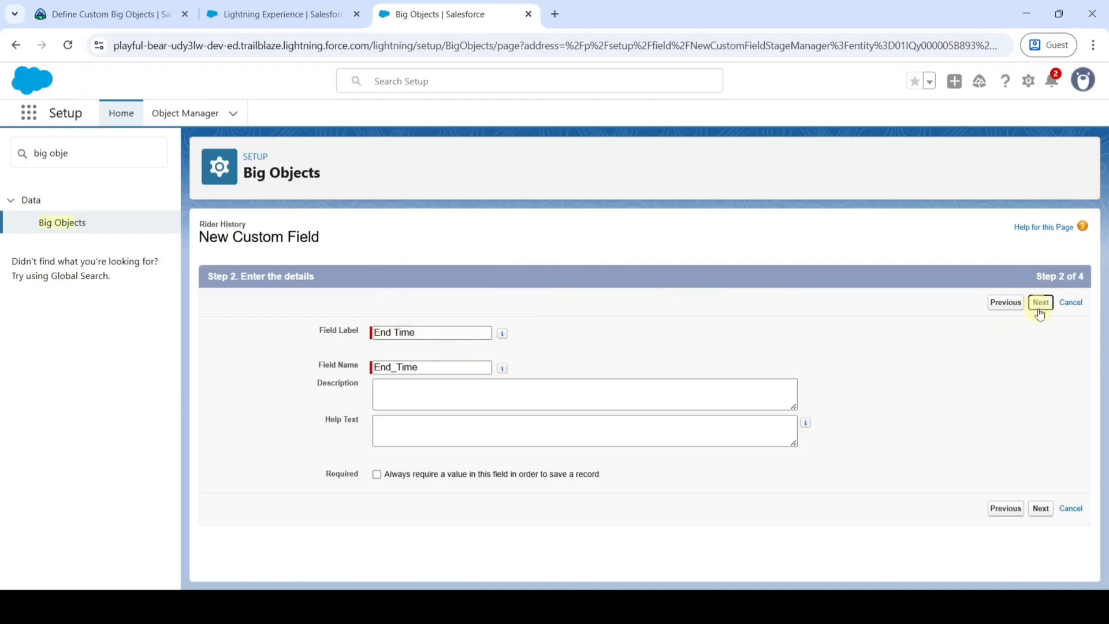
click(1031, 308)
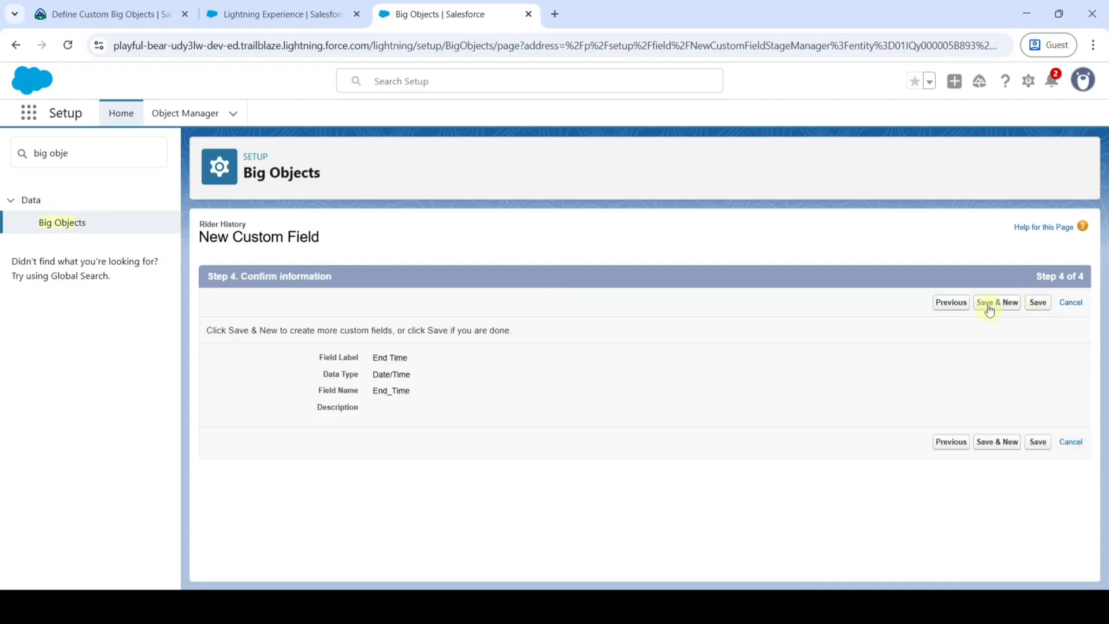
click(988, 306)
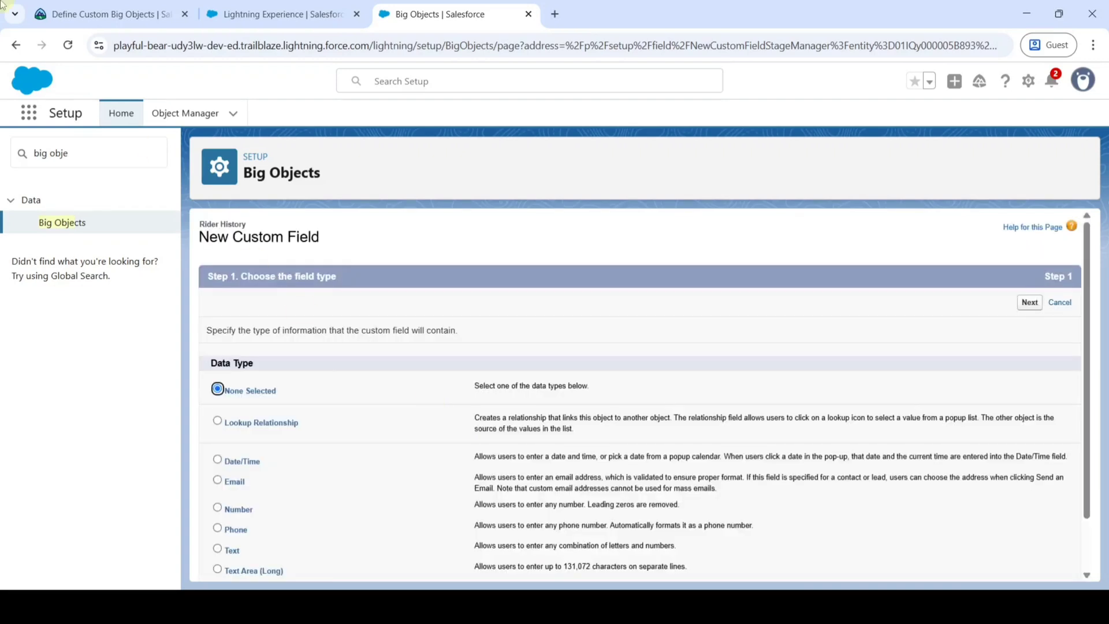
Copy the 'Service Type' label from the Trailhead lesson.
click(60, 6)
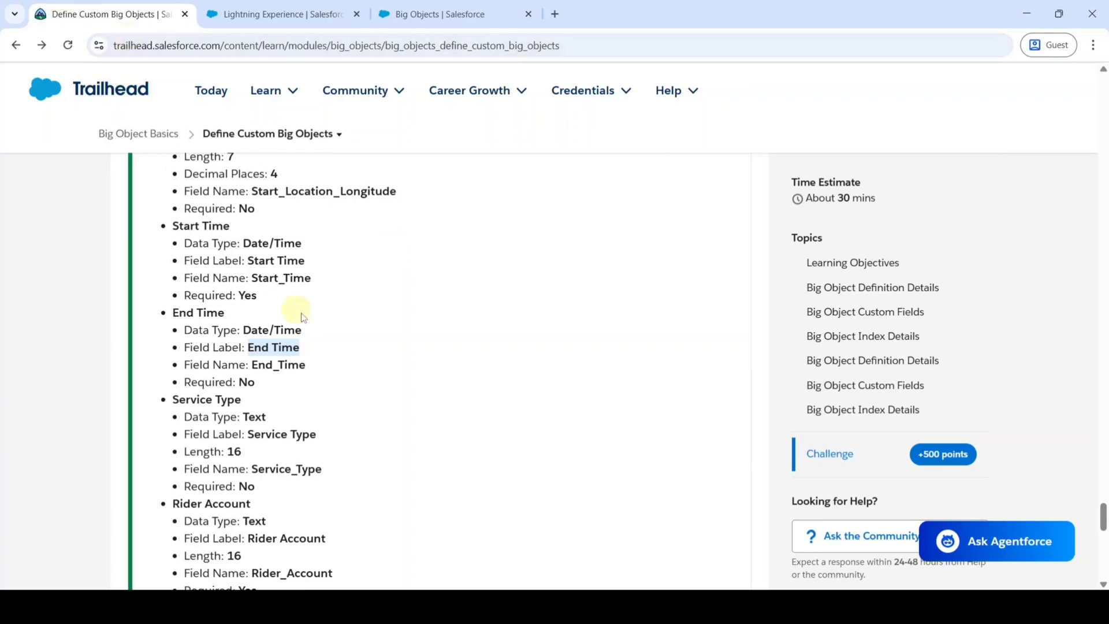
scroll(292, 341, down, 1)
drag(250, 361, 316, 361)
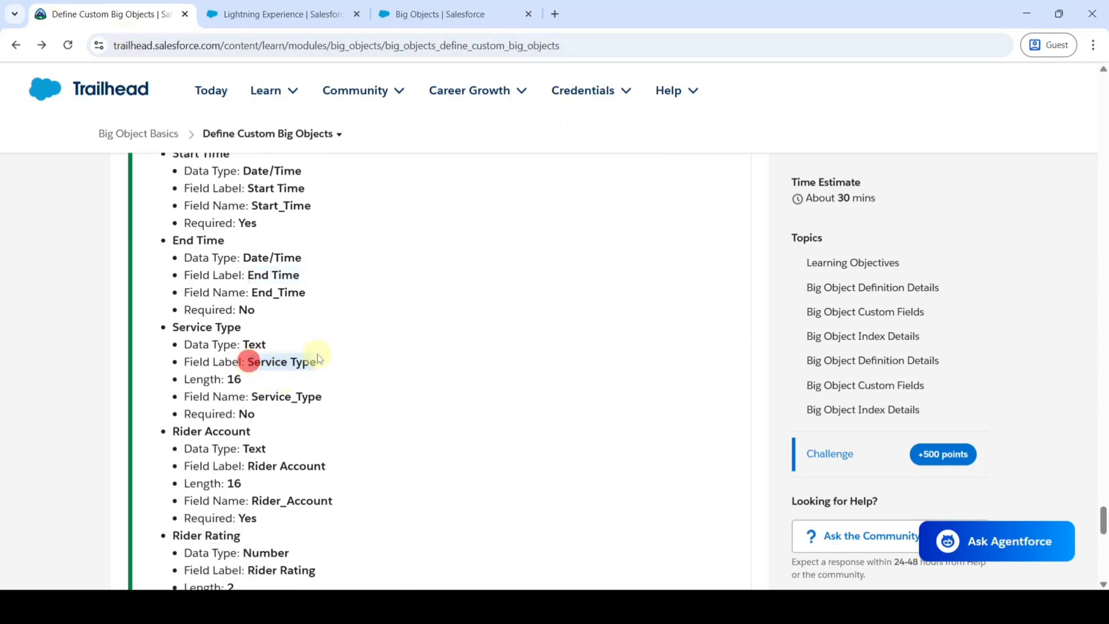
right_click(303, 361)
click(347, 379)
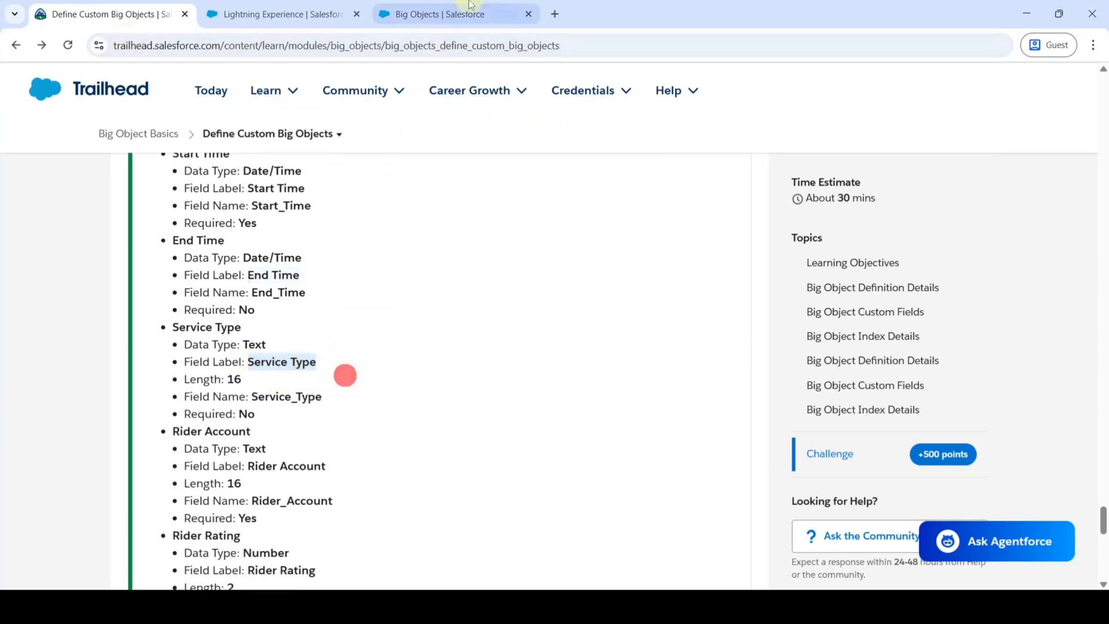
Create the Text field Service Type (length 16, Service_Type) and save it with Save & New.
click(439, 14)
scroll(370, 283, down, 2)
click(217, 486)
click(1025, 241)
click(399, 328)
right_click(399, 327)
click(431, 170)
click(597, 345)
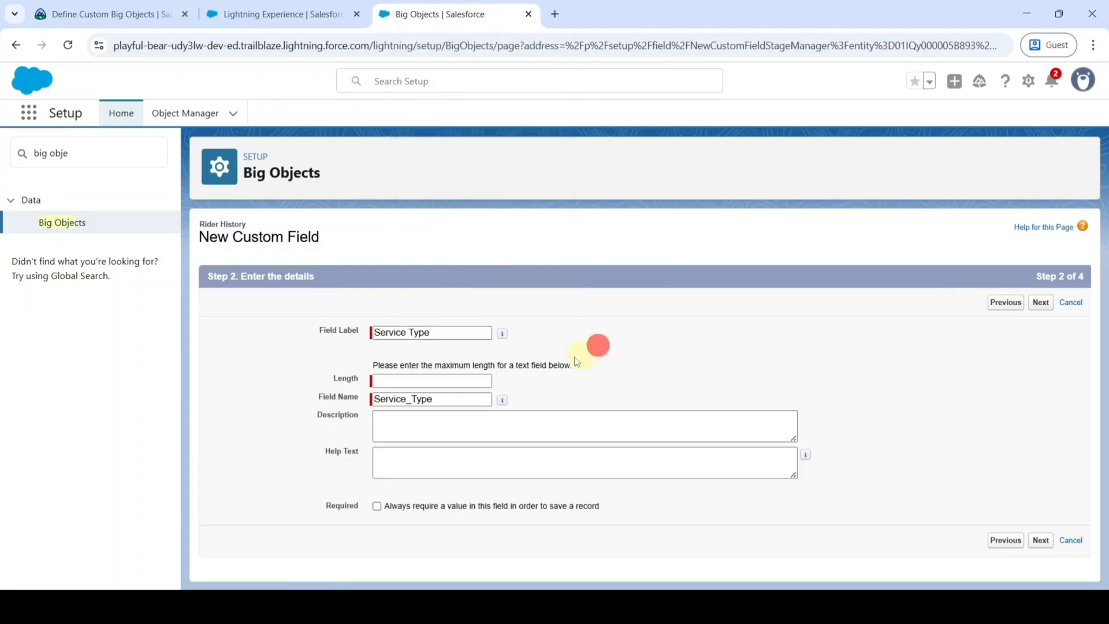
click(398, 382)
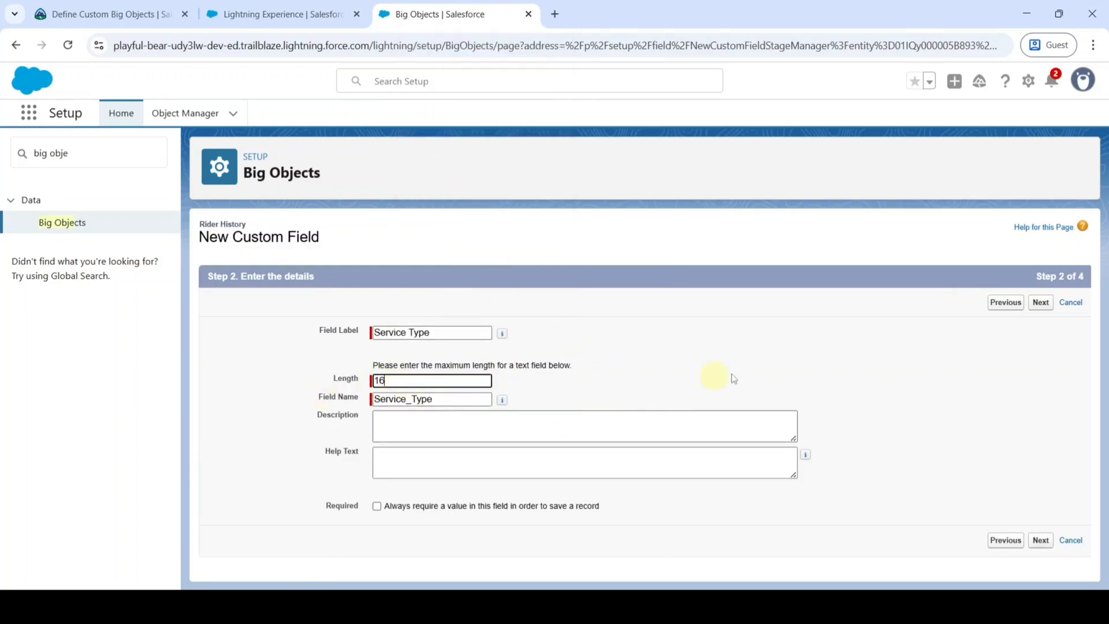
click(1041, 304)
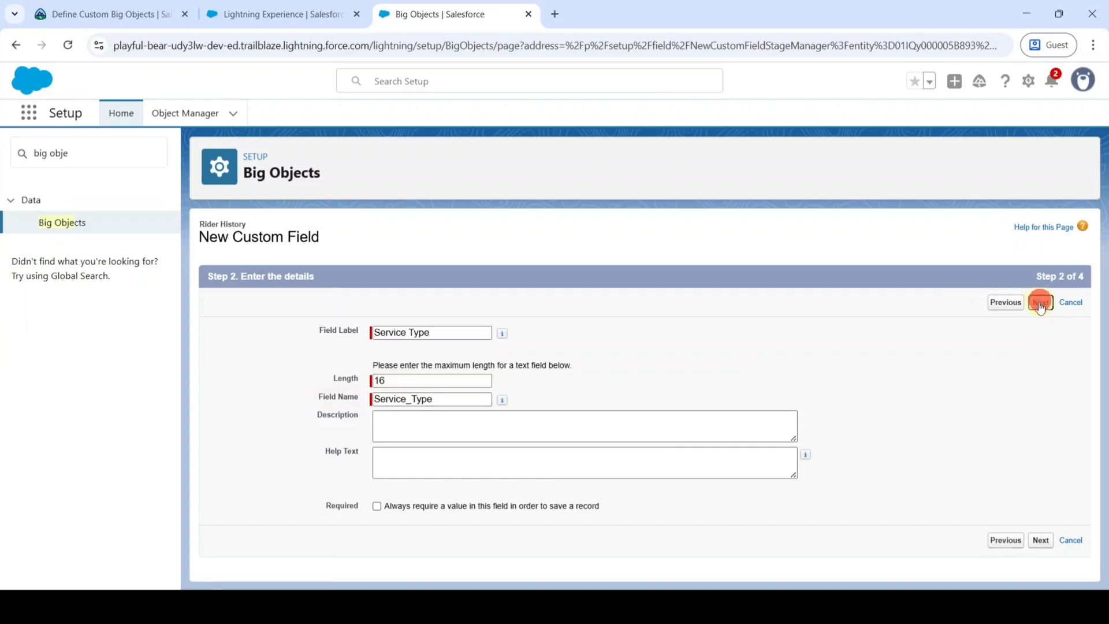
click(1036, 302)
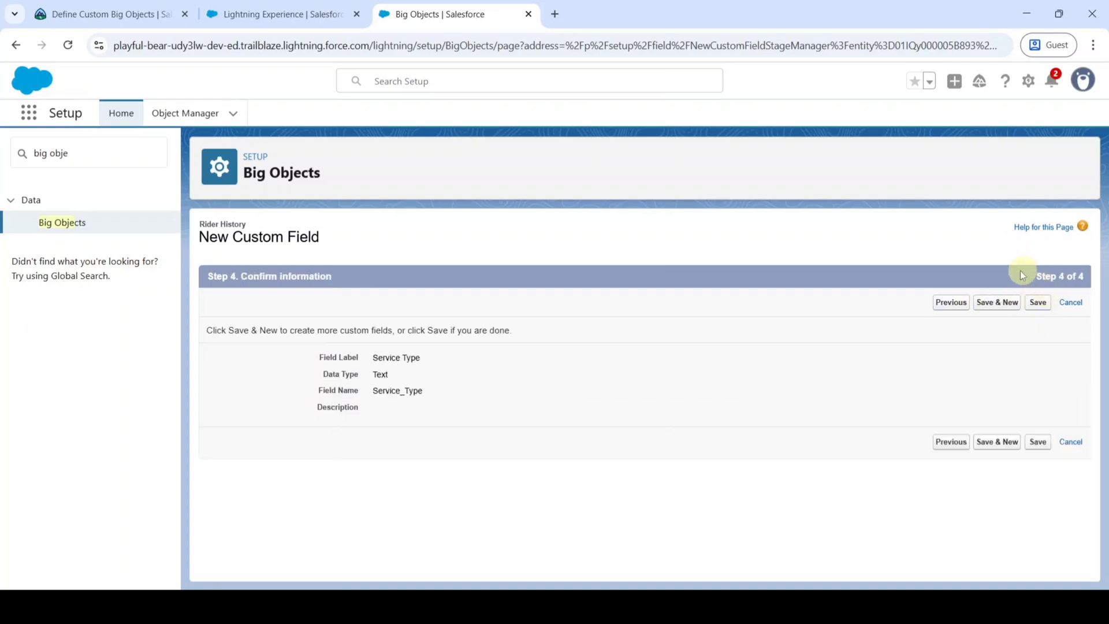
click(984, 304)
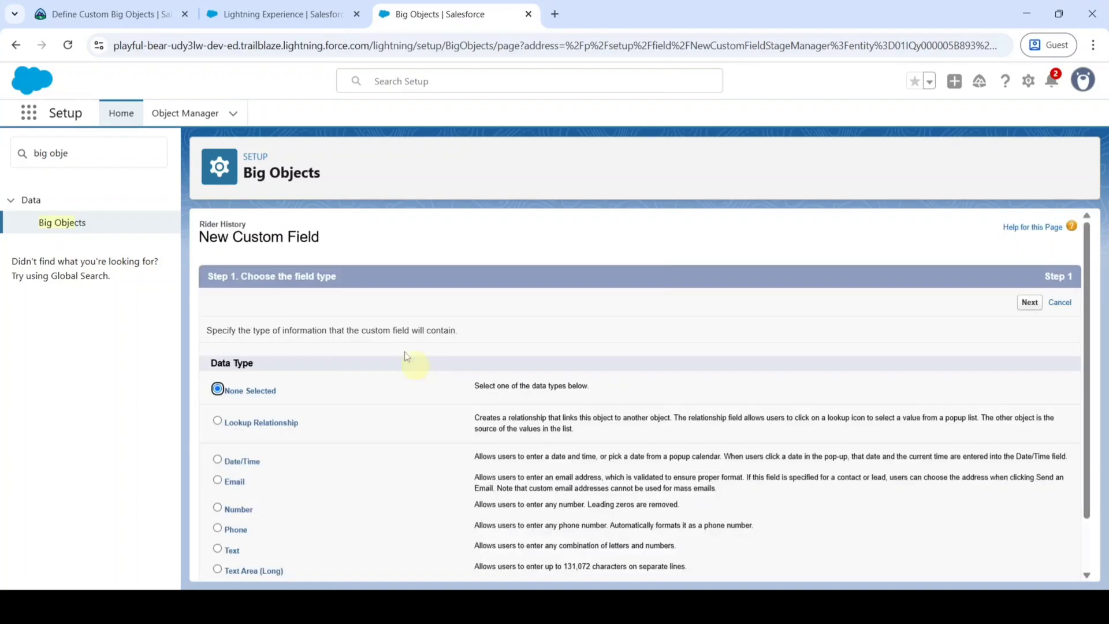
Return to the Trailhead field list and select the Rider Account label.
key(ctrl+Tab)
scroll(381, 328, down, 1)
scroll(381, 328, down, 1)
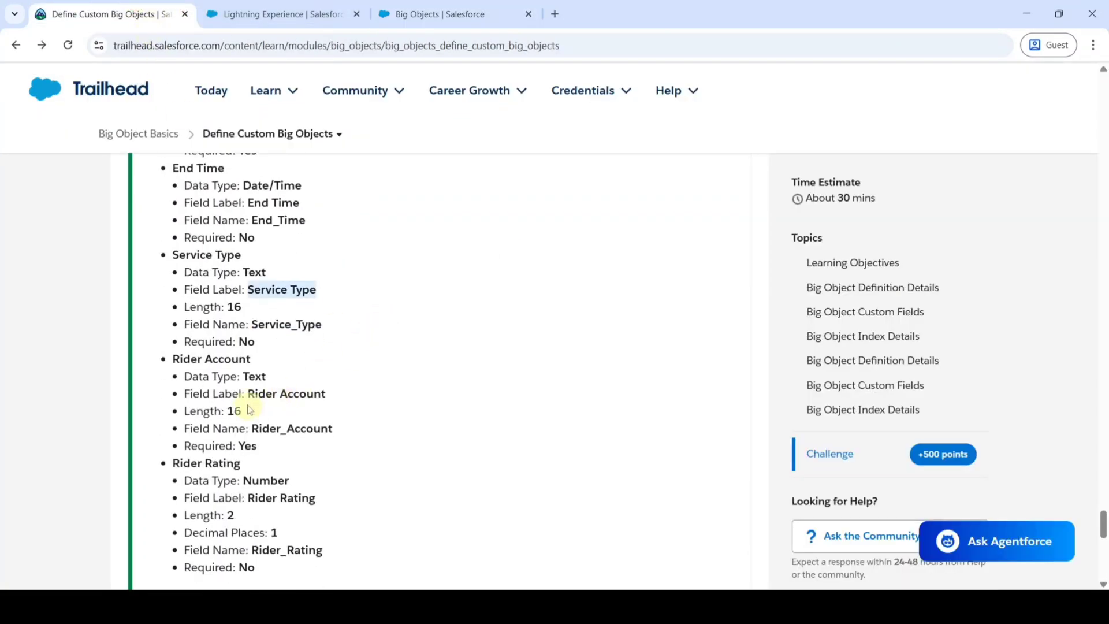
drag(248, 393, 318, 393)
Copy the 'Rider Account' label and start a new Text field.
right_click(319, 393)
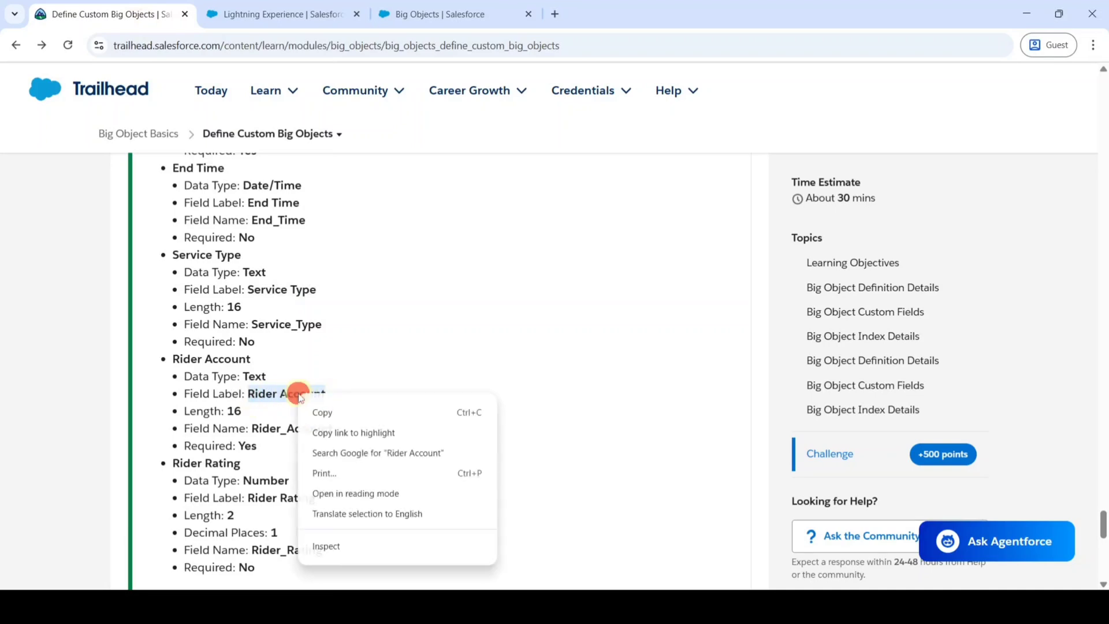
click(322, 410)
click(471, 6)
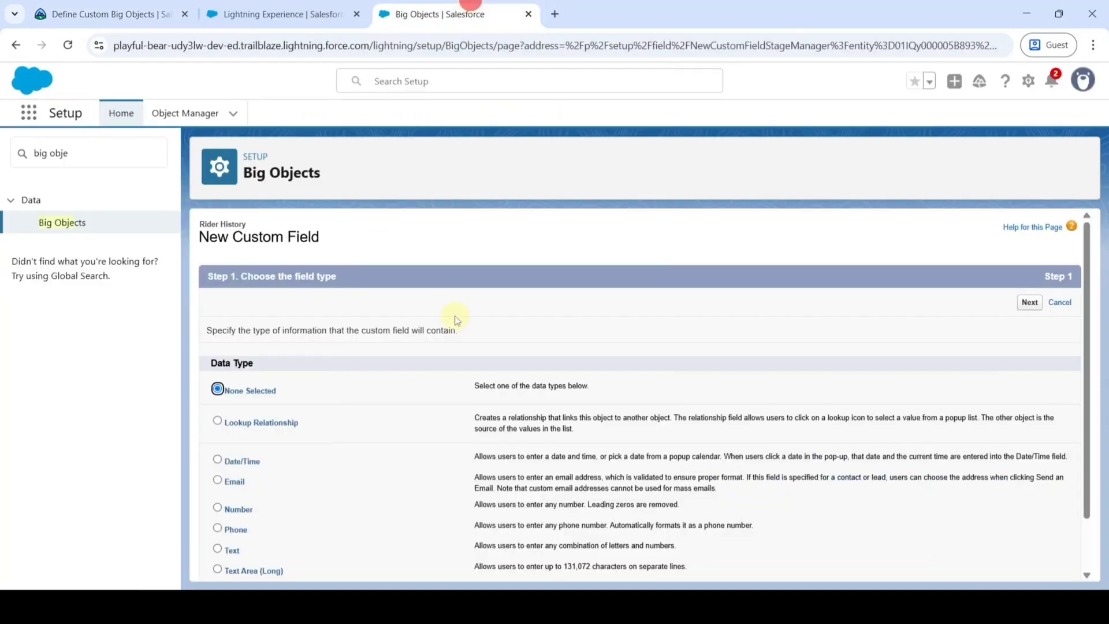
scroll(456, 319, down, 1)
click(217, 488)
scroll(985, 391, up, 1)
click(1029, 302)
Label the field Rider Account, length 16, make it required, and Save & New.
click(396, 333)
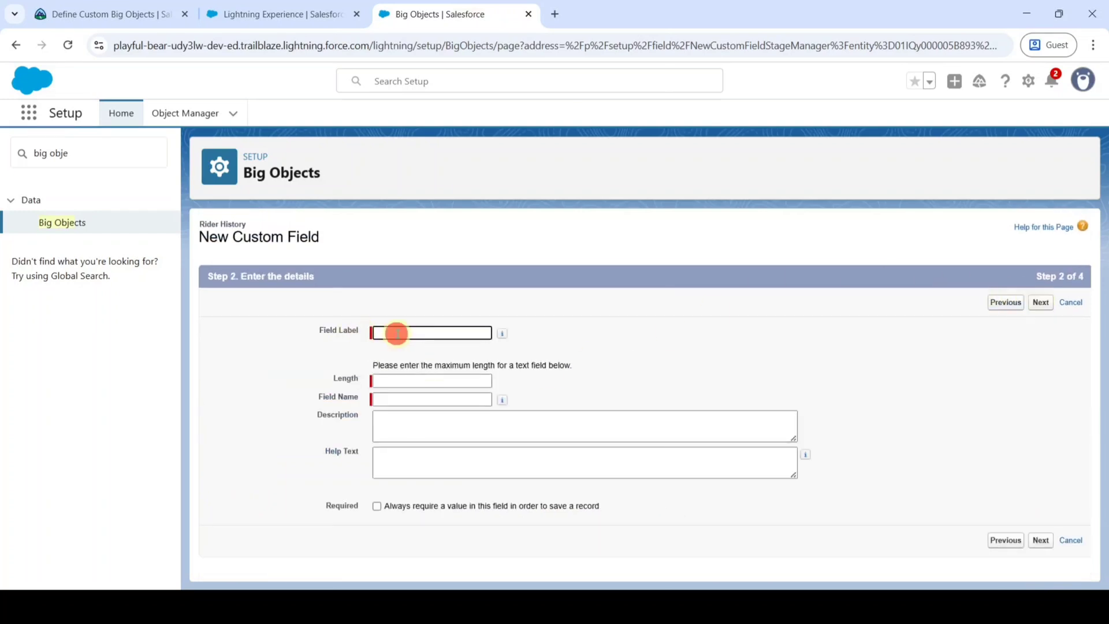
right_click(396, 334)
click(419, 168)
click(577, 323)
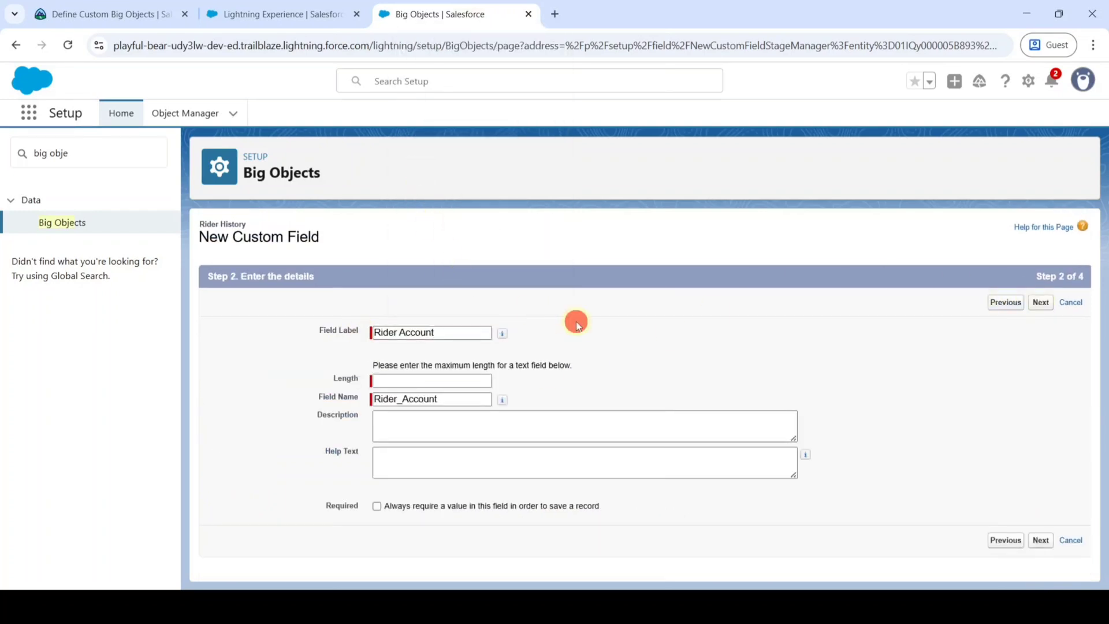
click(402, 380)
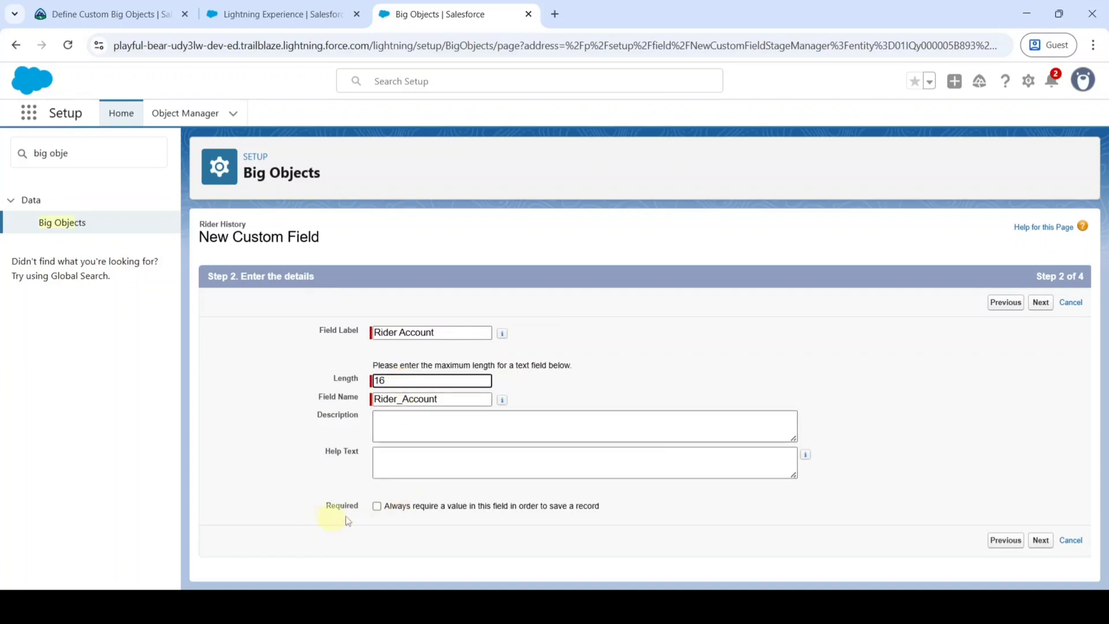
click(377, 506)
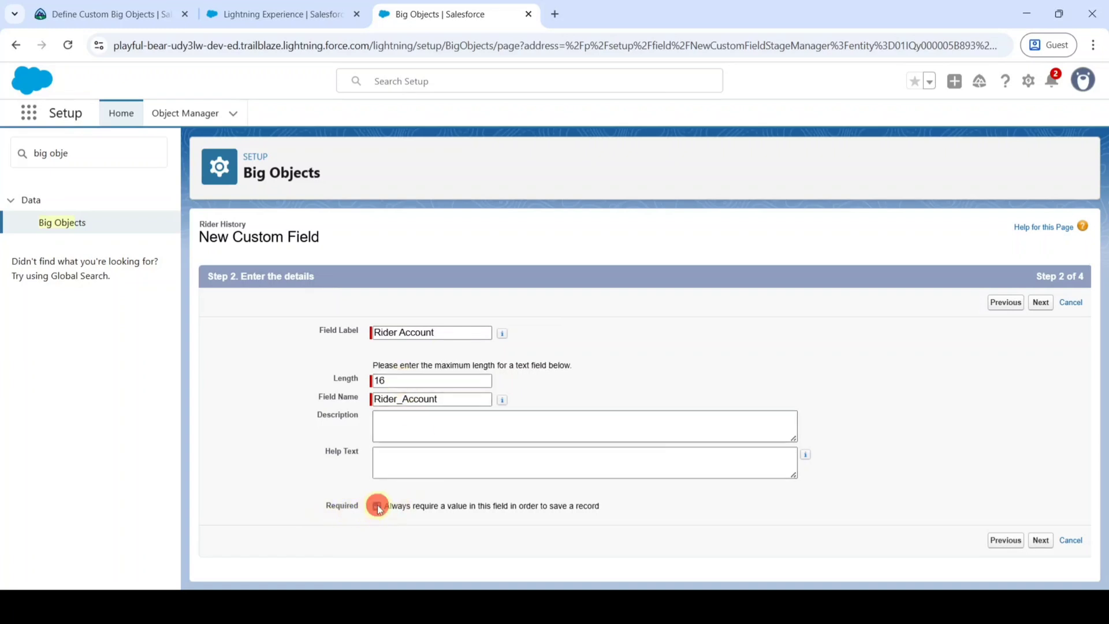
click(1040, 307)
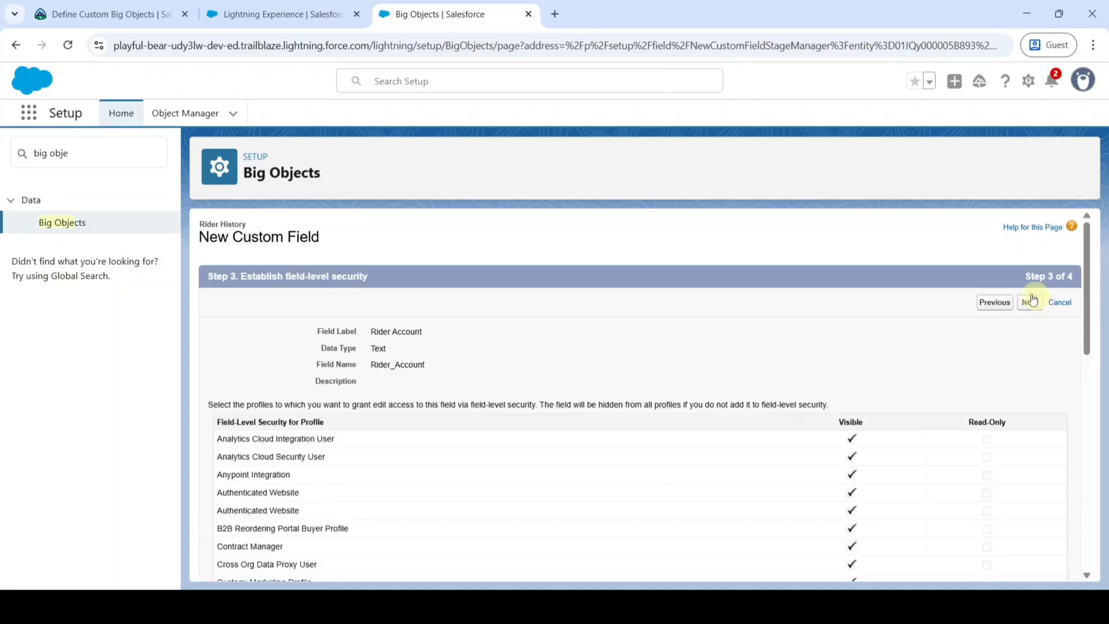
click(1031, 301)
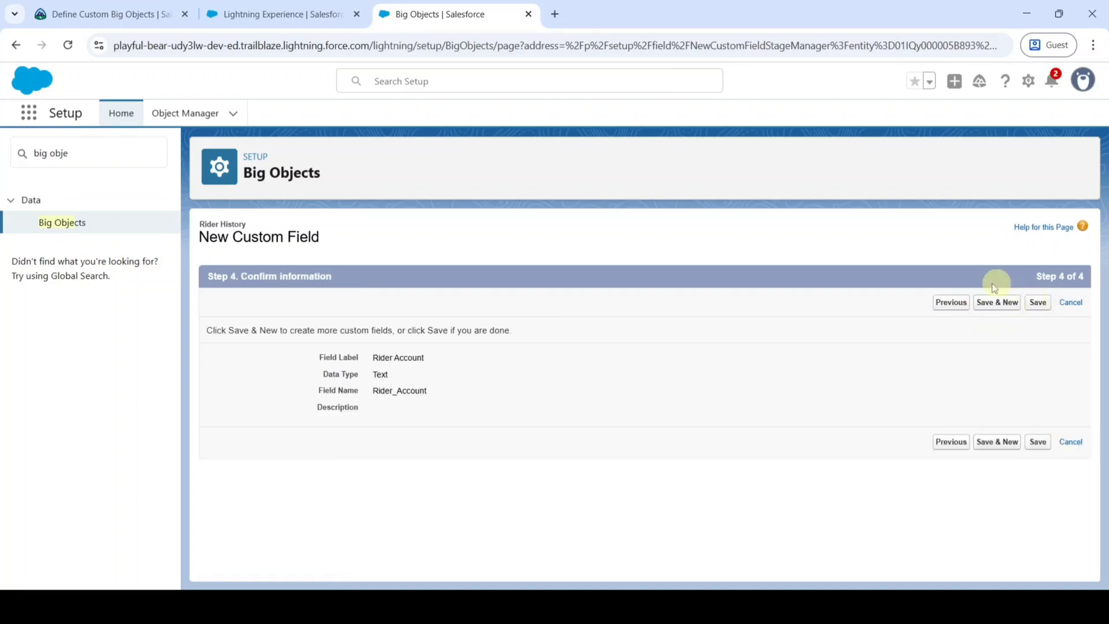
click(996, 306)
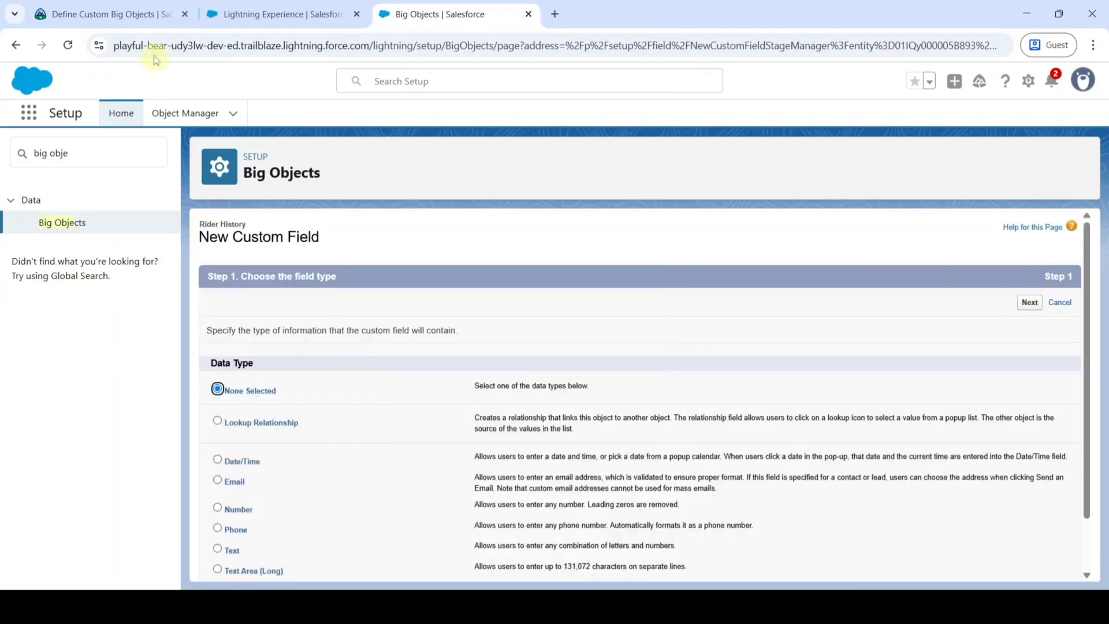
Copy the 'Rider Rating' label from the lesson and start a new Number field.
click(92, 14)
scroll(364, 346, down, 3)
drag(249, 353, 316, 353)
right_click(292, 354)
click(332, 375)
click(439, 14)
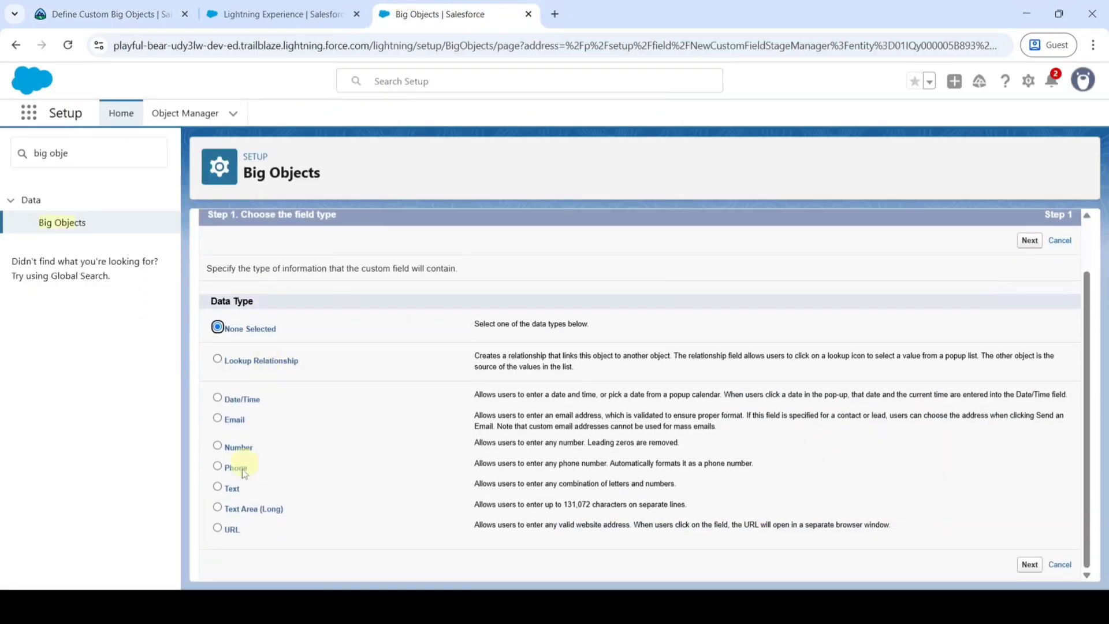
click(220, 445)
click(1029, 242)
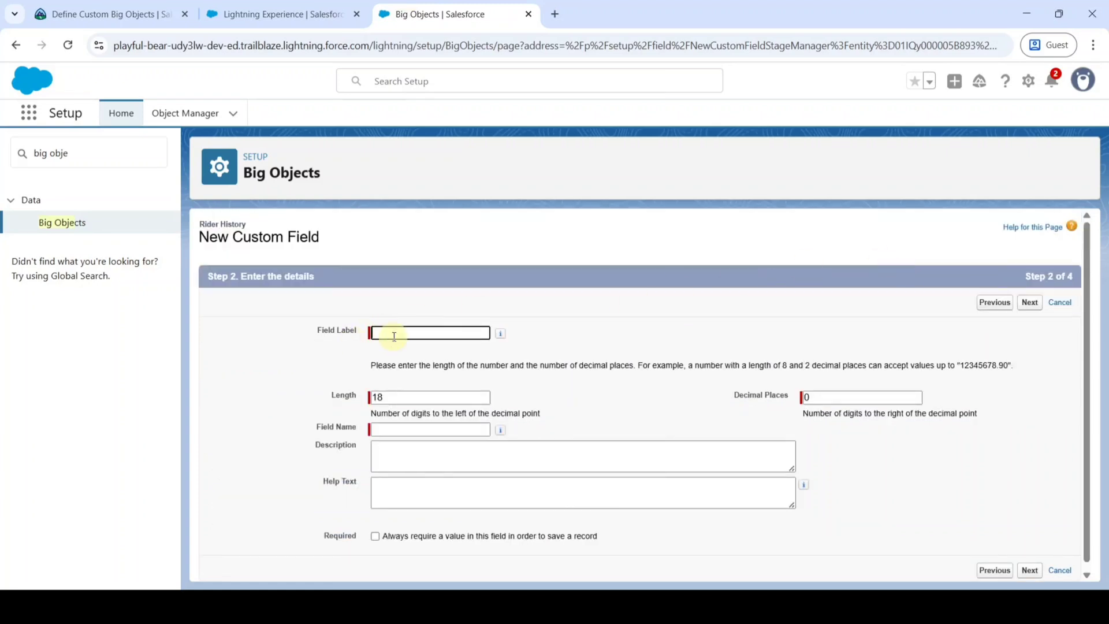
Label the field Rider Rating with length 2 and 1 decimal place, then save it.
right_click(394, 335)
click(440, 171)
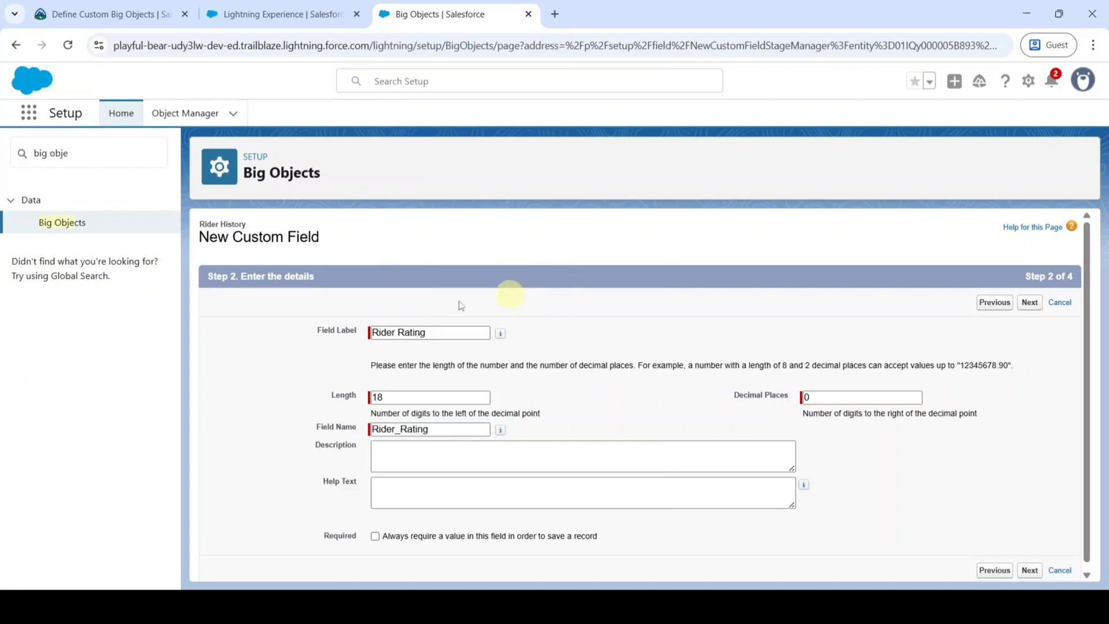
double_click(390, 397)
text(2)
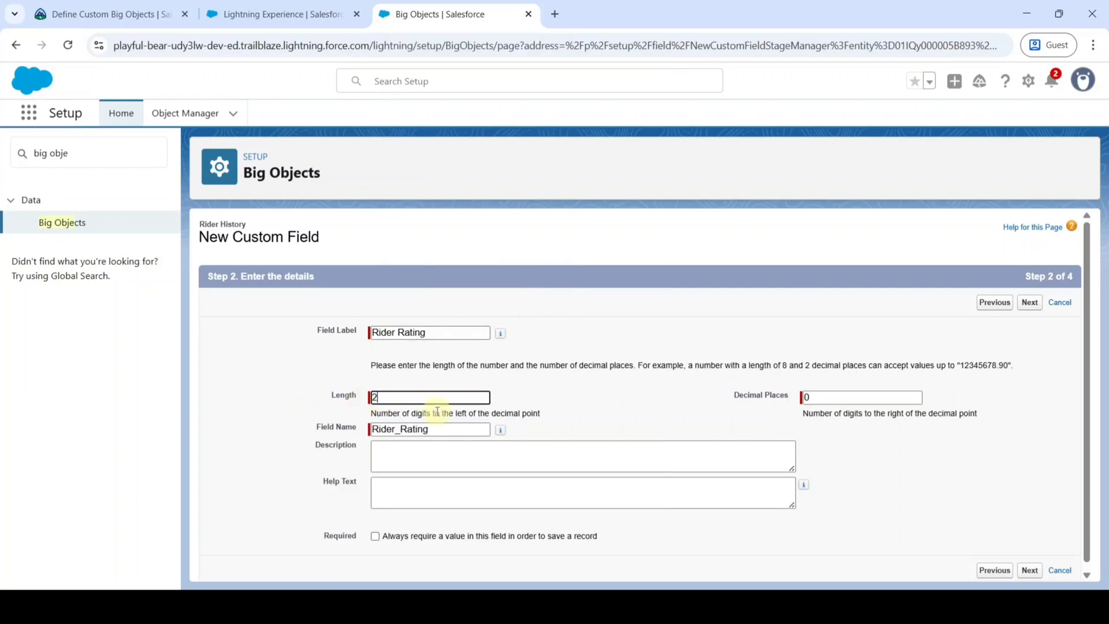
double_click(816, 396)
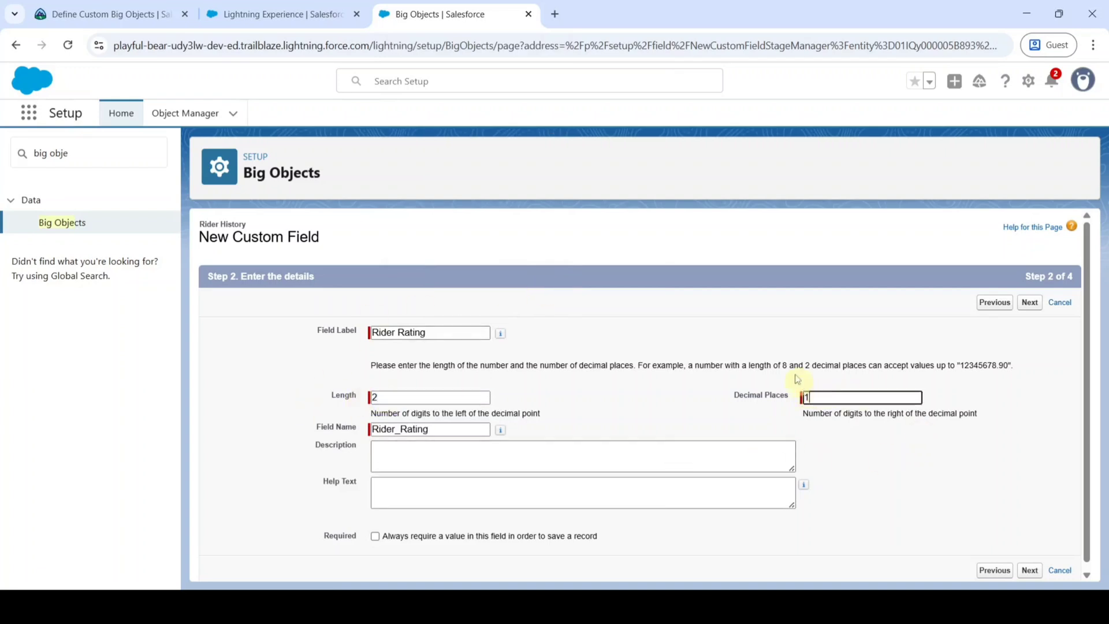
text(1)
click(783, 334)
click(1027, 302)
click(1034, 302)
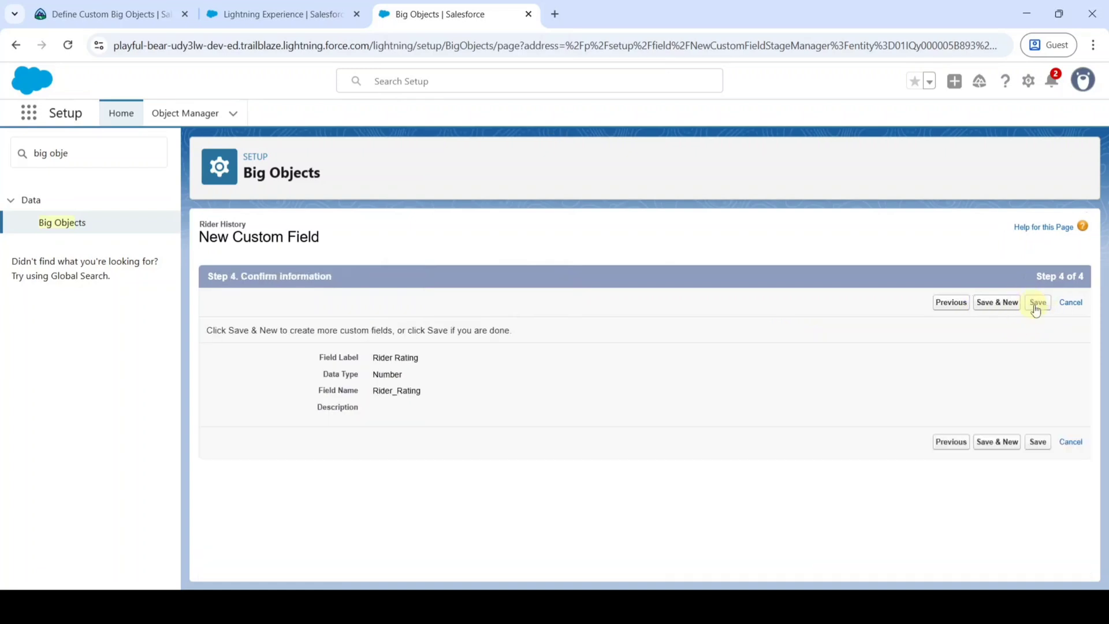
click(1036, 304)
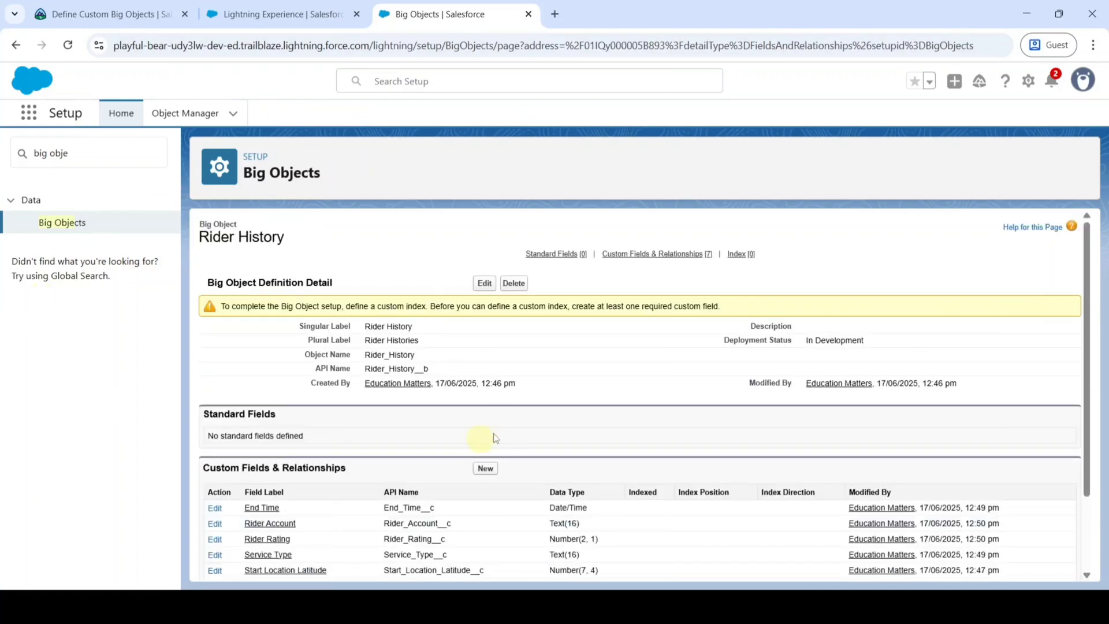
scroll(493, 437, down, 2)
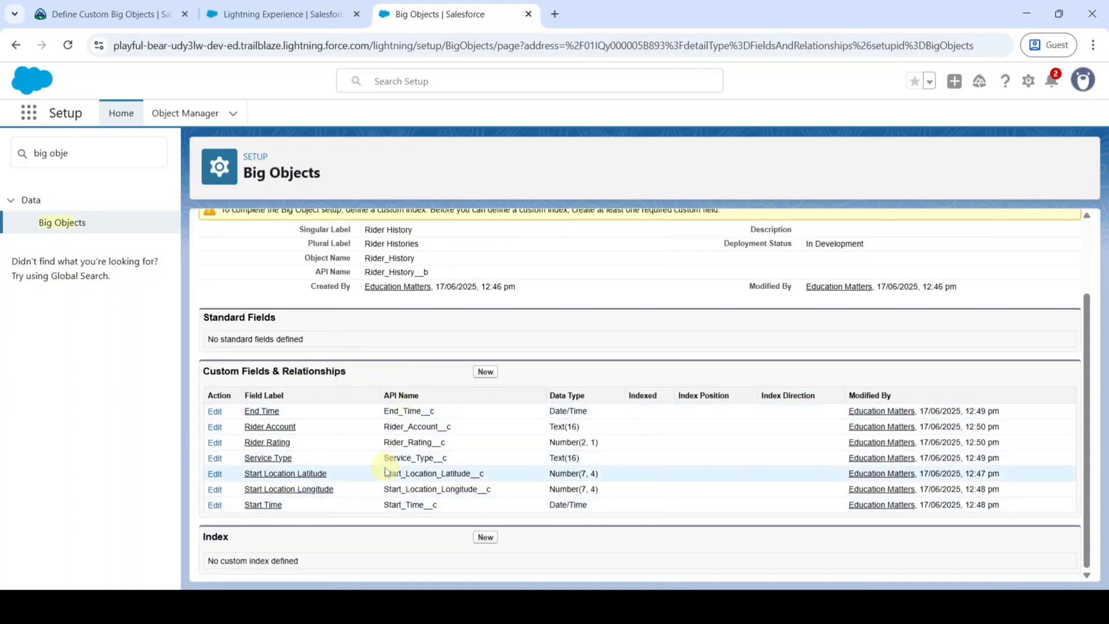
click(156, 14)
scroll(354, 357, down, 3)
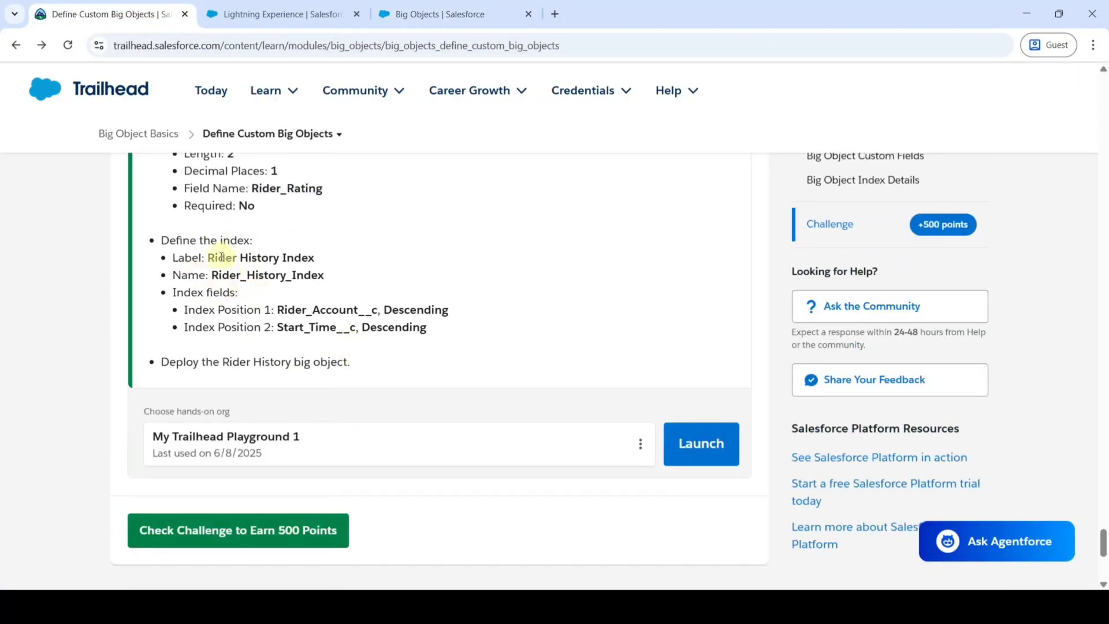
drag(209, 256, 311, 257)
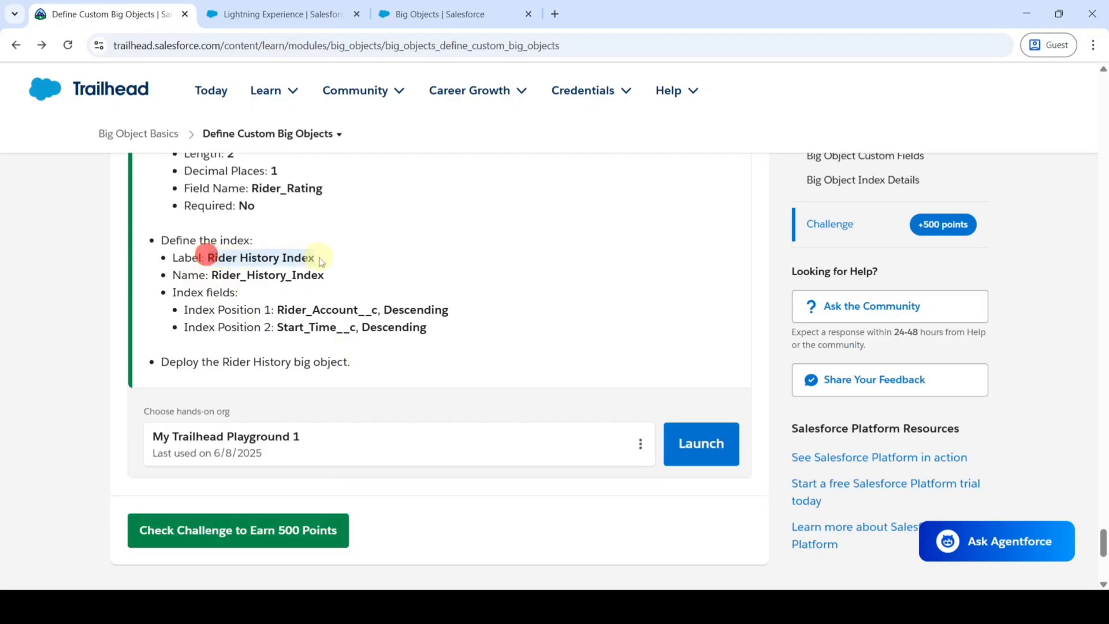
right_click(299, 257)
click(329, 274)
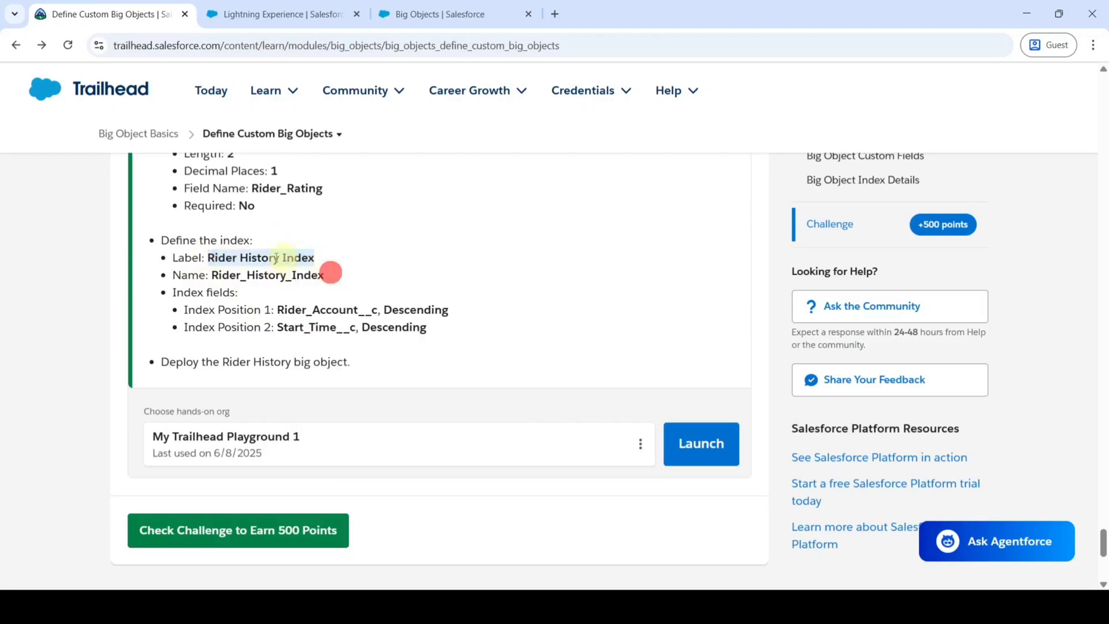
click(417, 15)
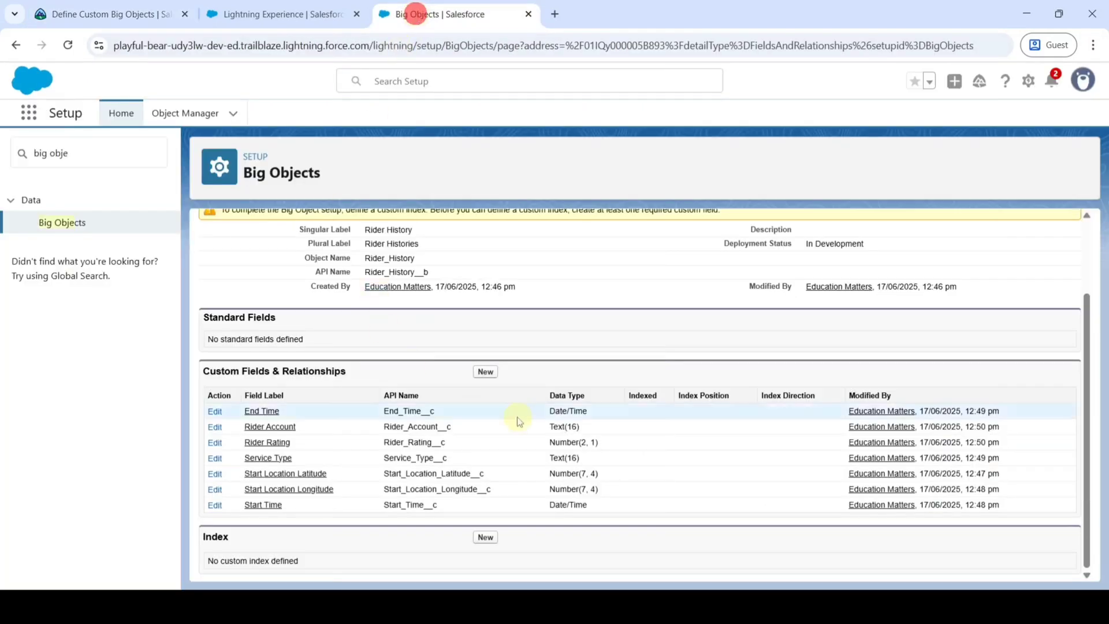
click(490, 541)
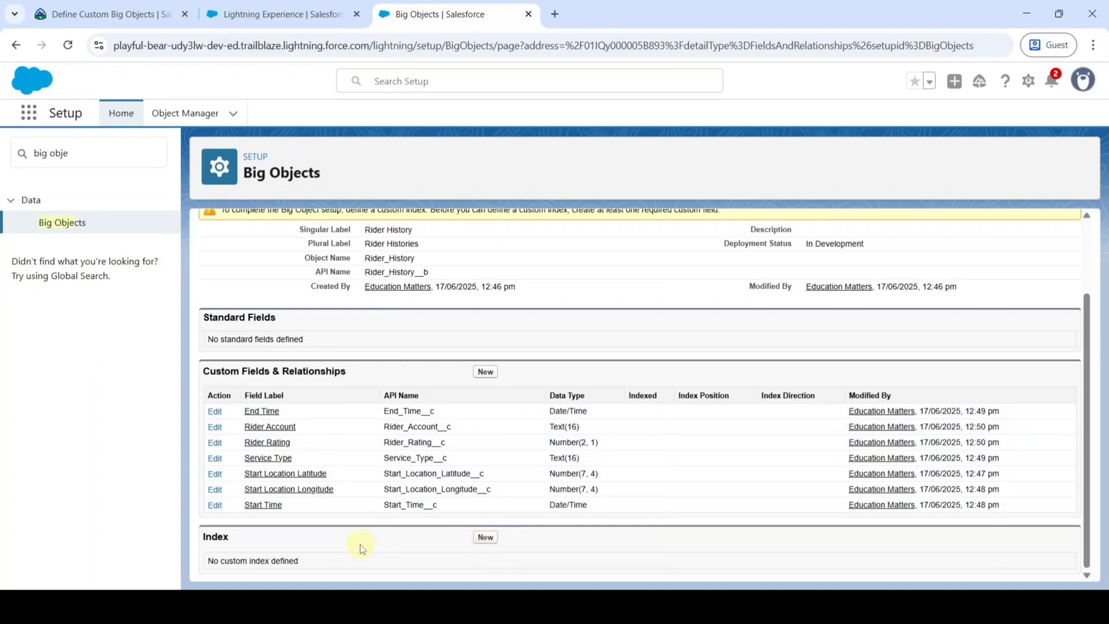
Start a new index on Rider History labelled Rider History Index.
click(477, 538)
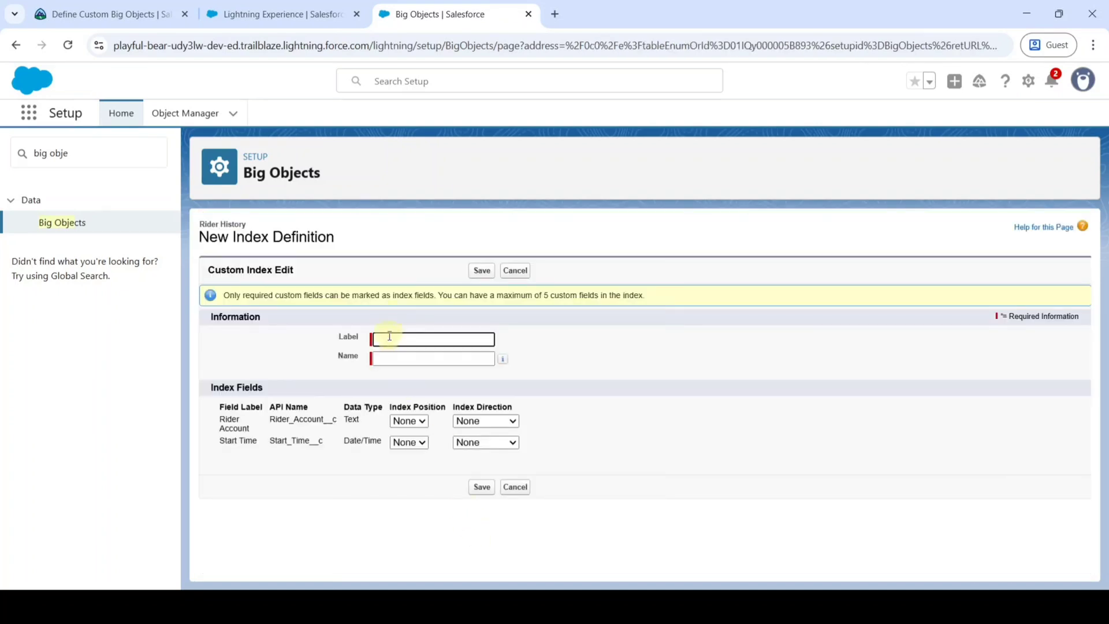
right_click(389, 338)
click(425, 171)
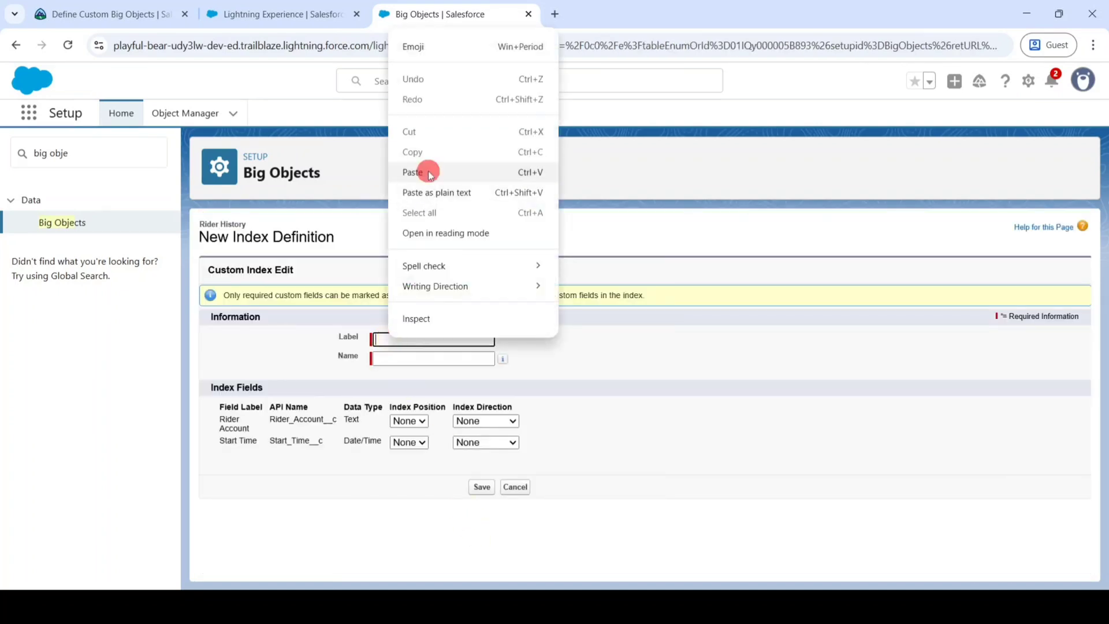
click(563, 335)
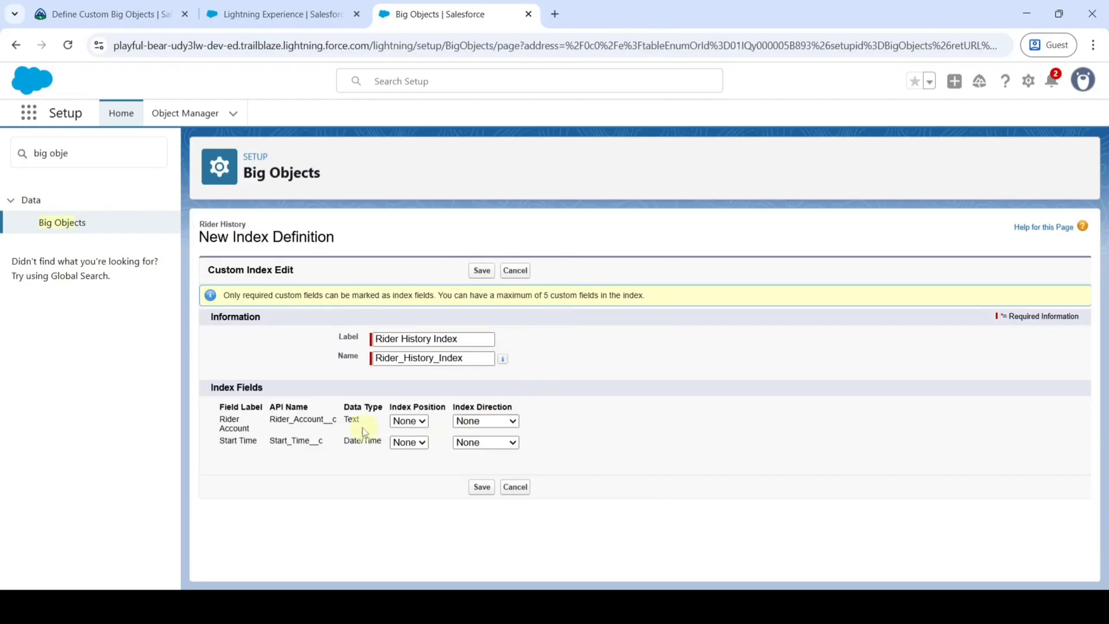
Index Rider Account at position 1 and Start Time at position 2, both descending, and save.
click(406, 422)
click(411, 454)
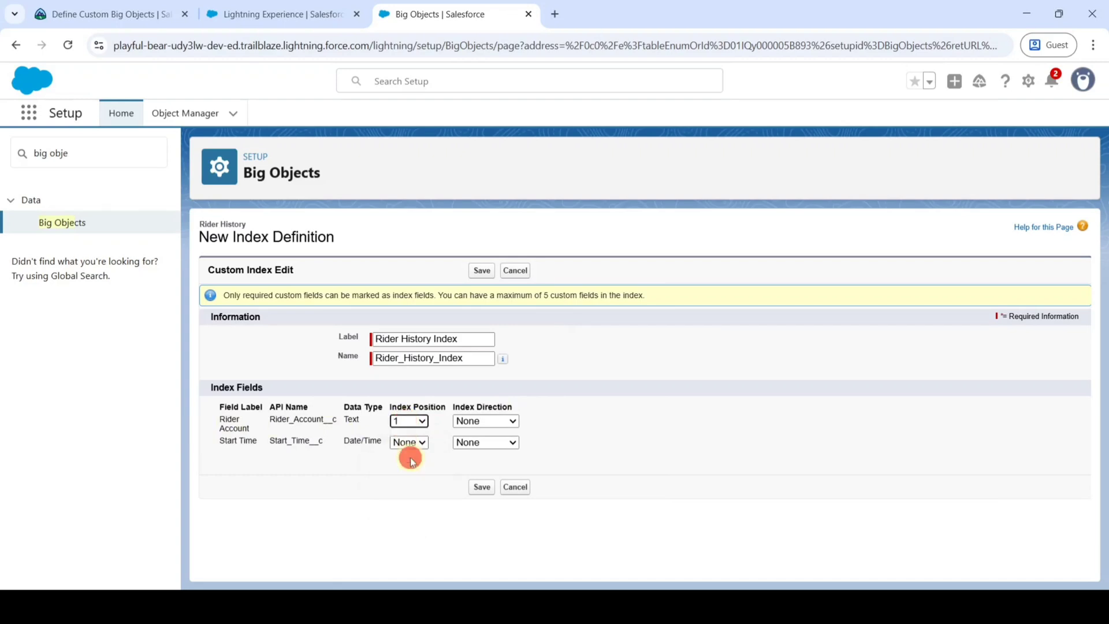
click(484, 420)
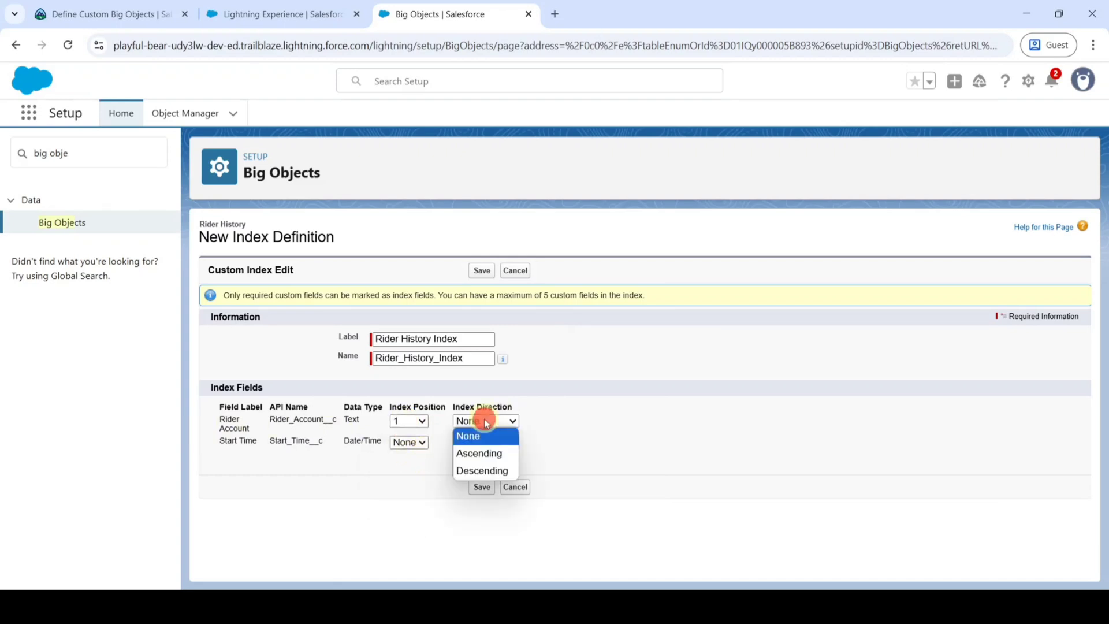
click(483, 472)
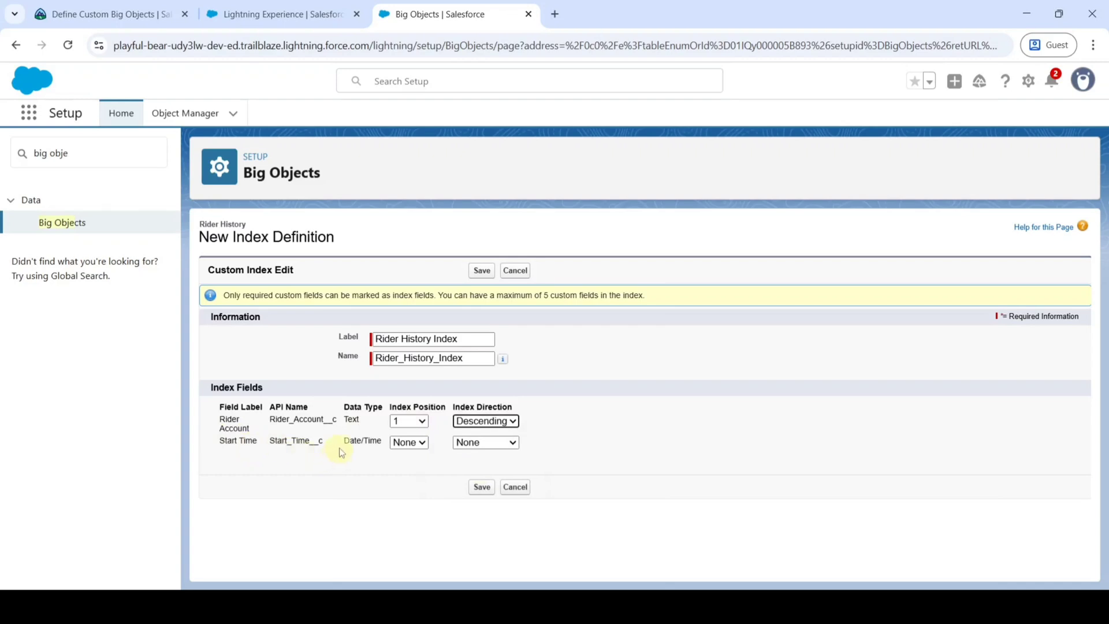
click(420, 442)
click(410, 490)
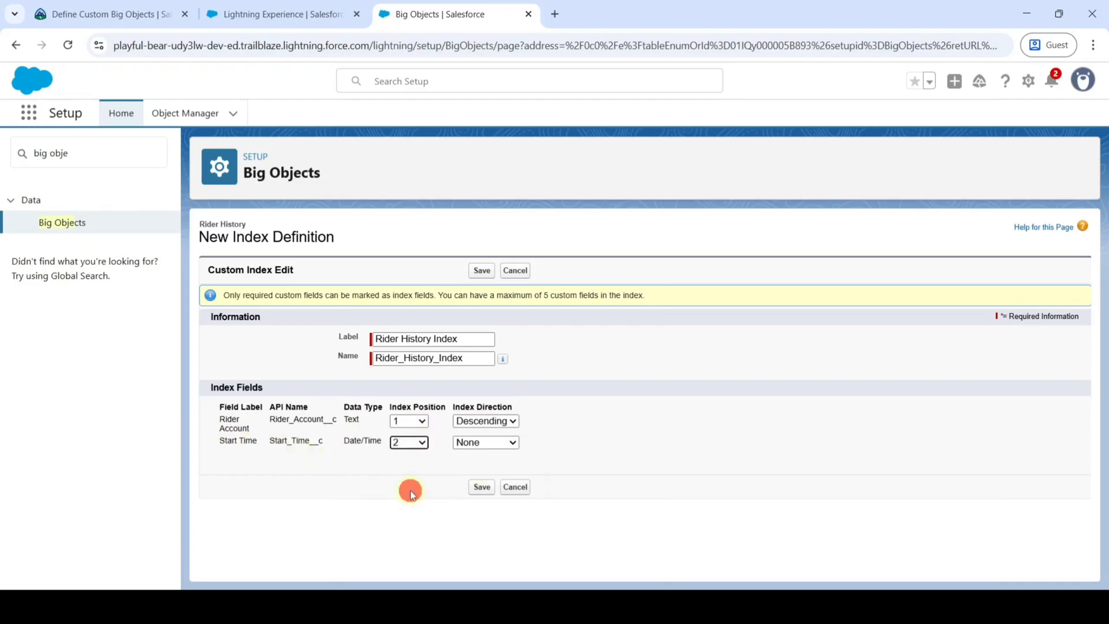
click(486, 444)
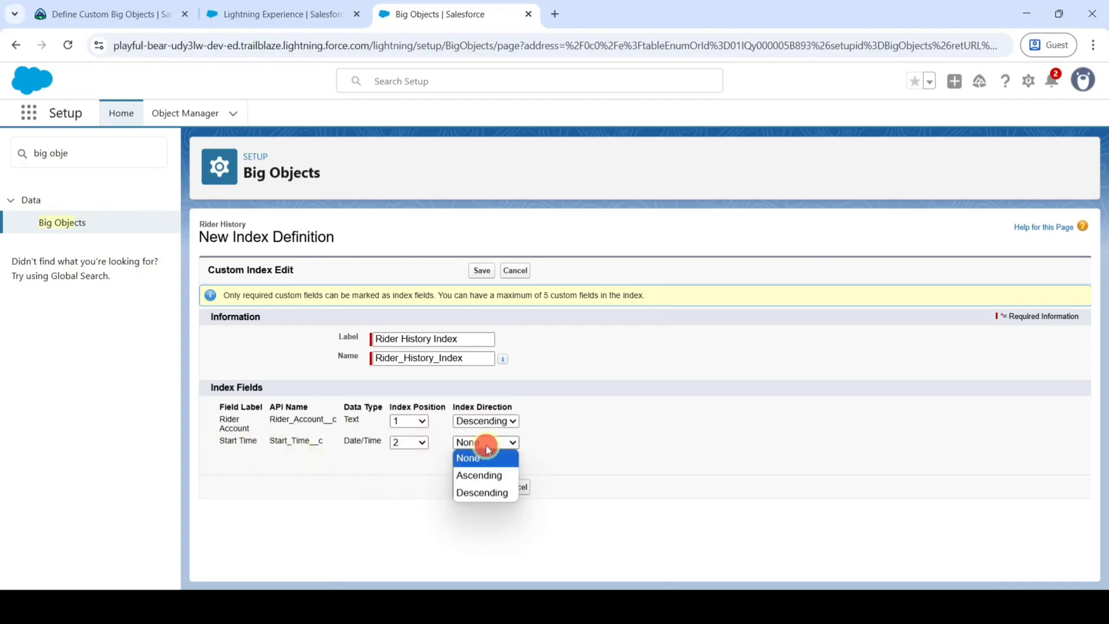
click(486, 494)
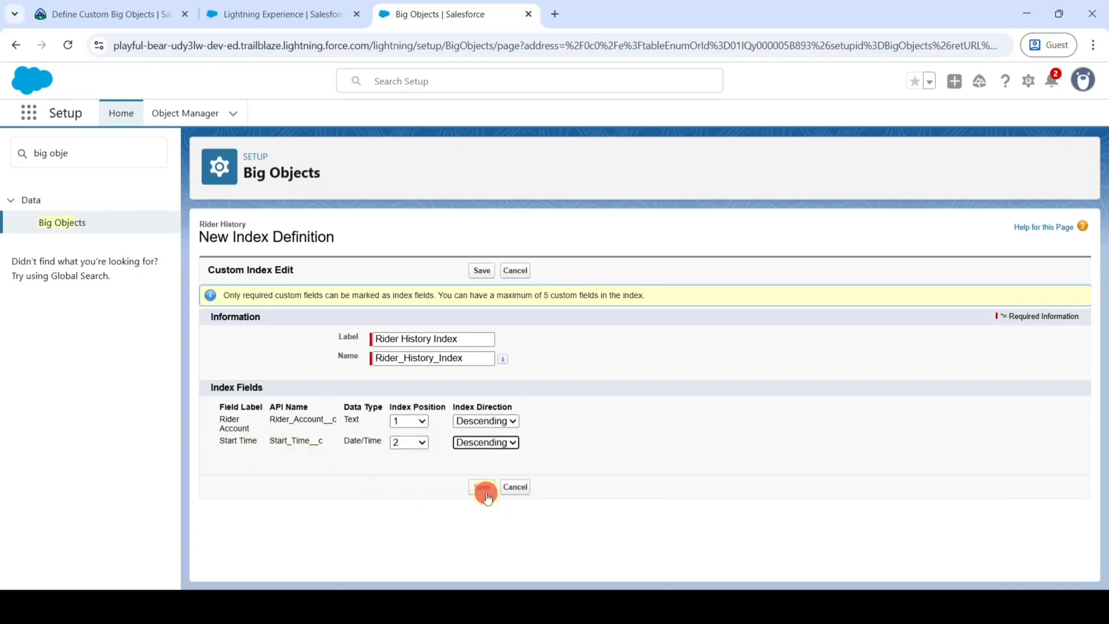
click(477, 272)
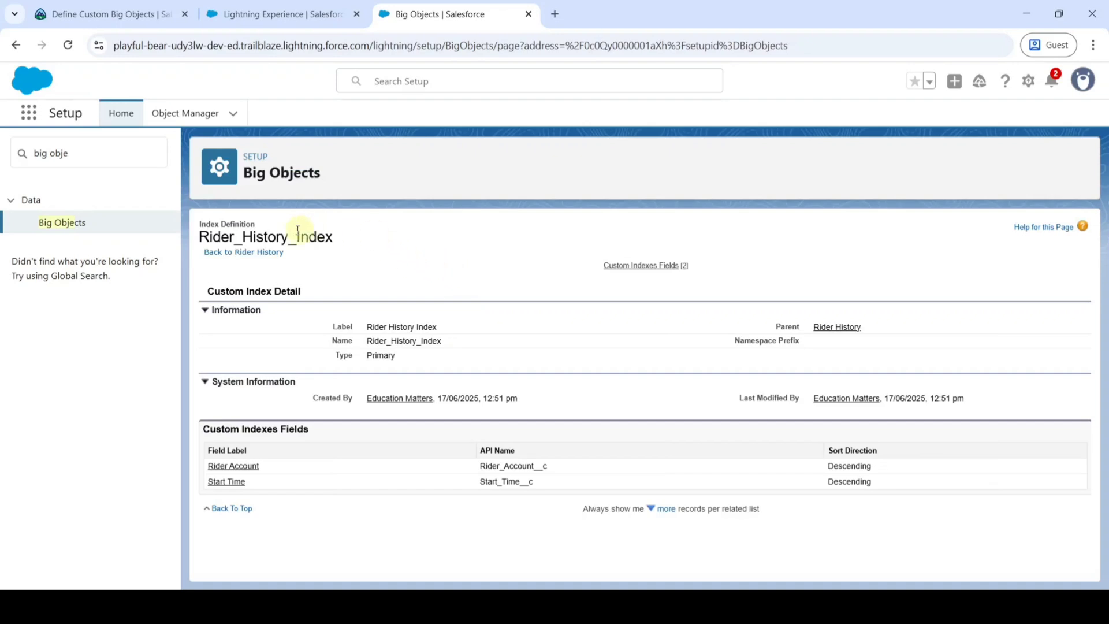
click(241, 254)
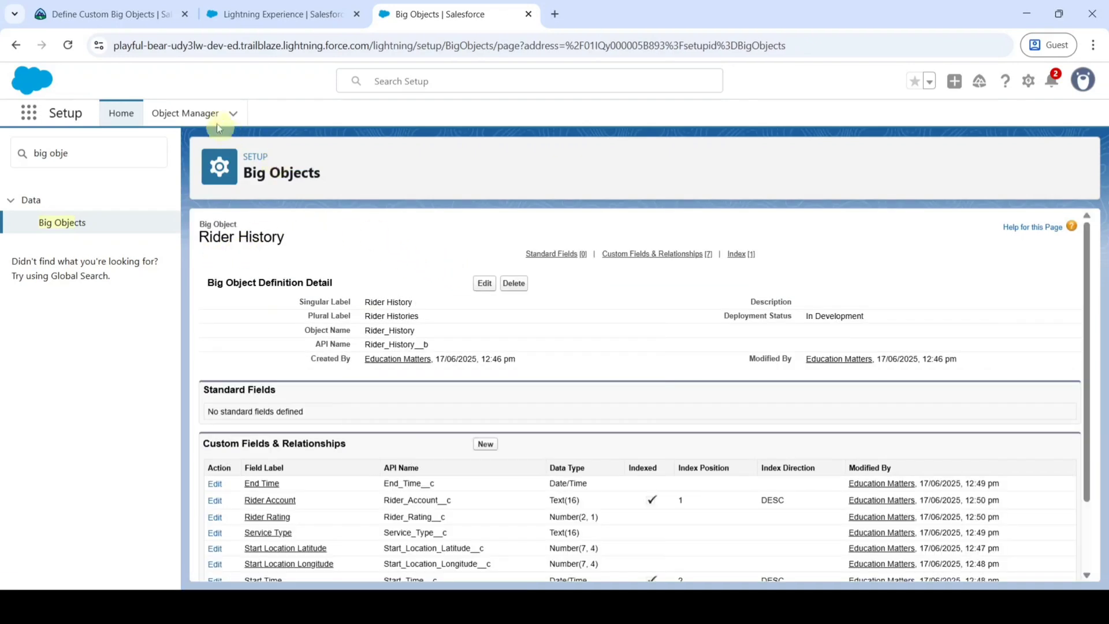
Edit the Rider History definition, set Deployment Status to Deployed, and save.
click(116, 14)
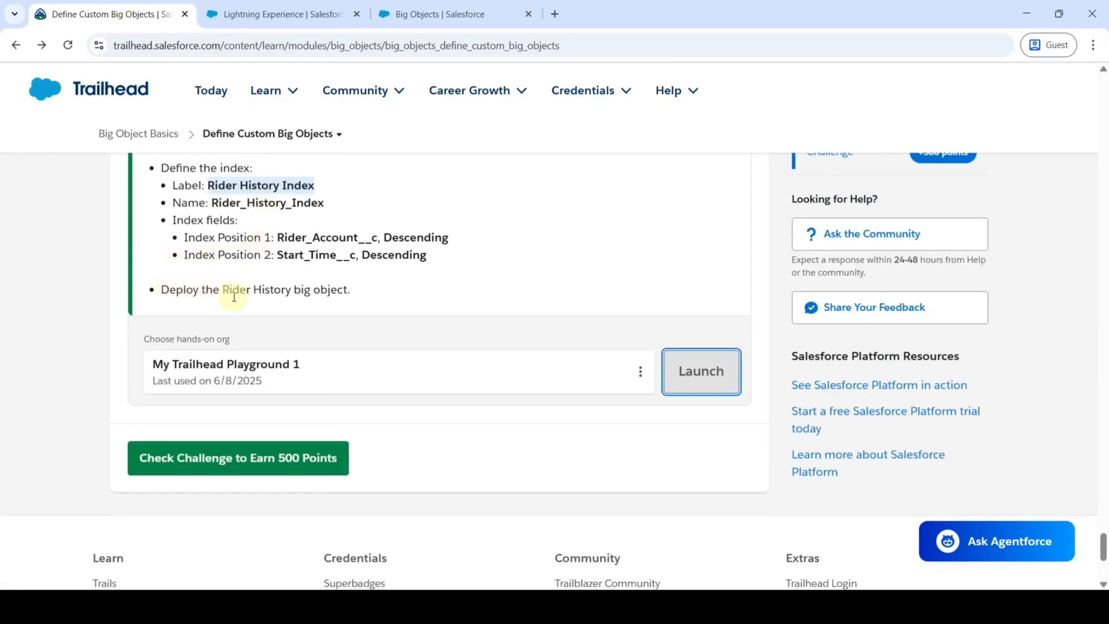
click(439, 13)
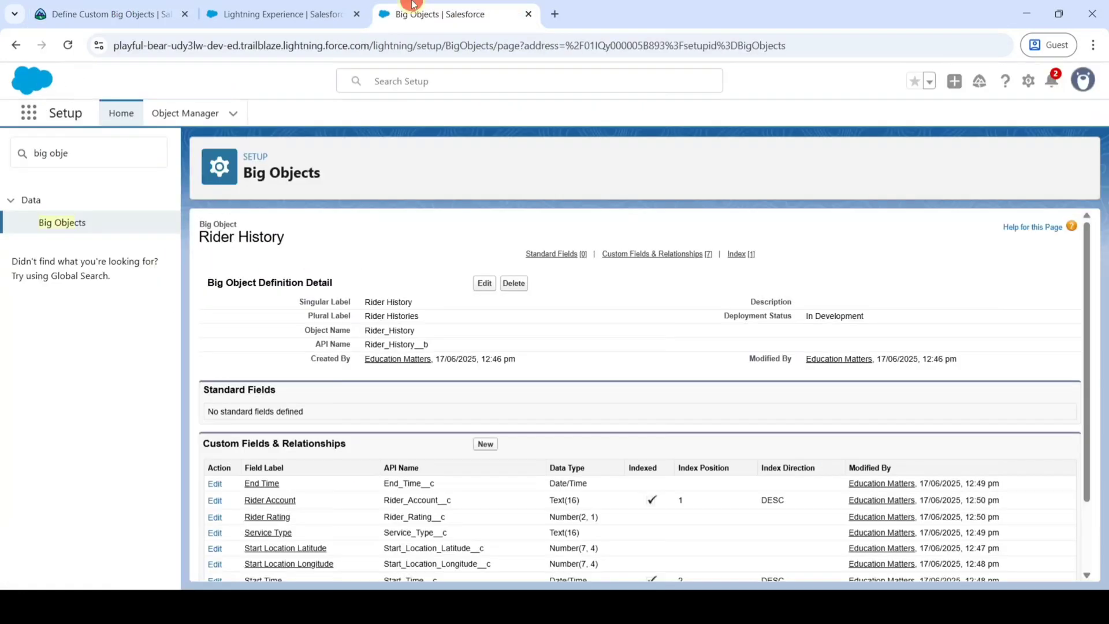
click(483, 283)
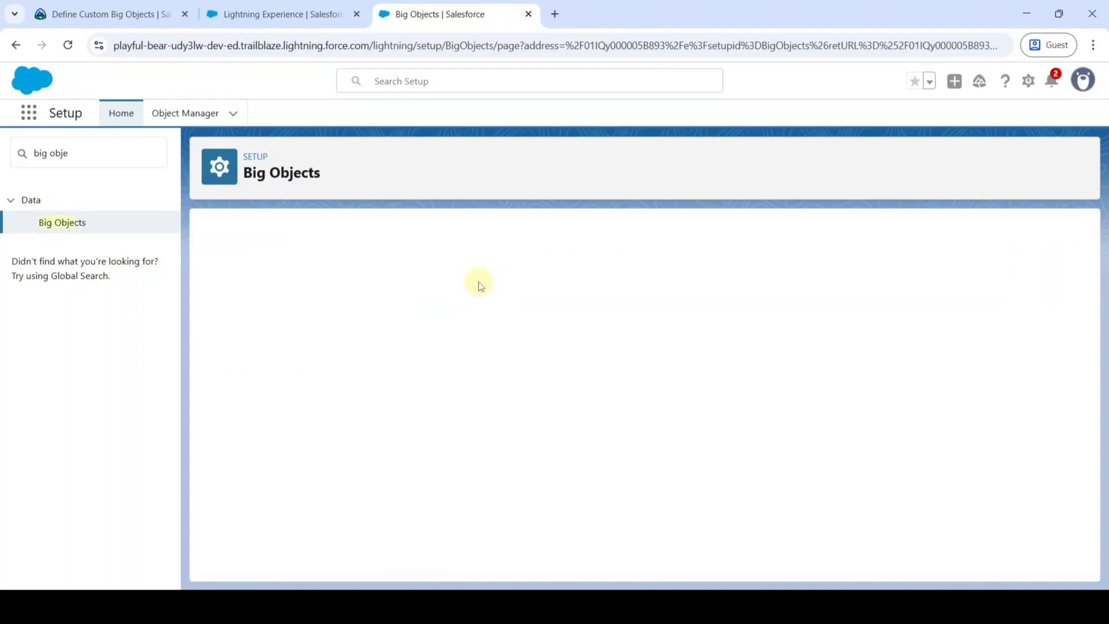
scroll(485, 288, down, 2)
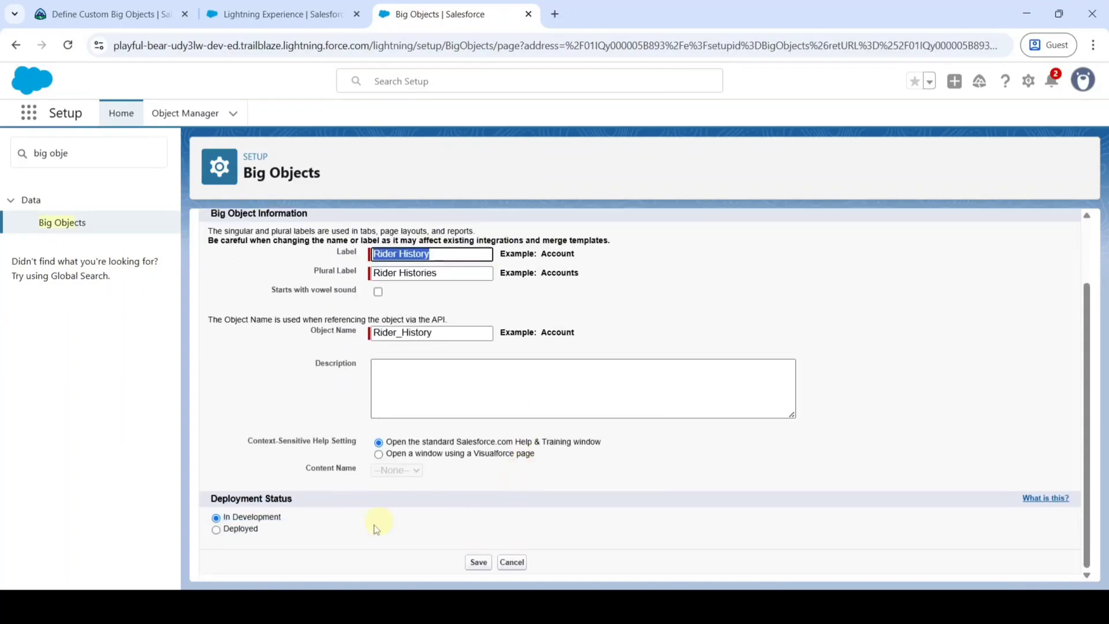
click(217, 530)
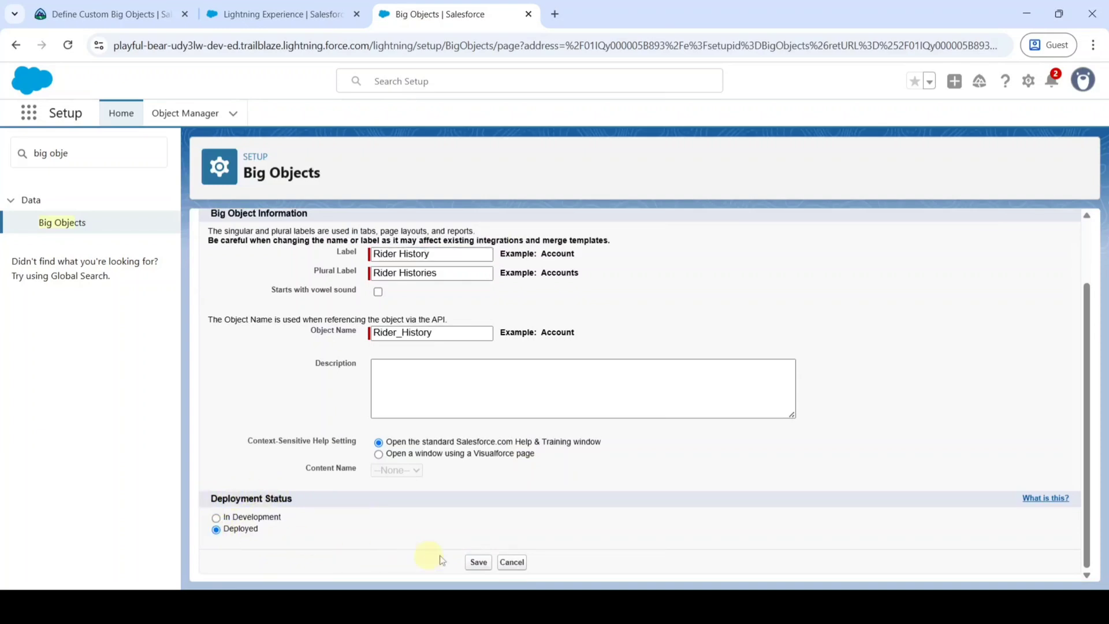
click(478, 564)
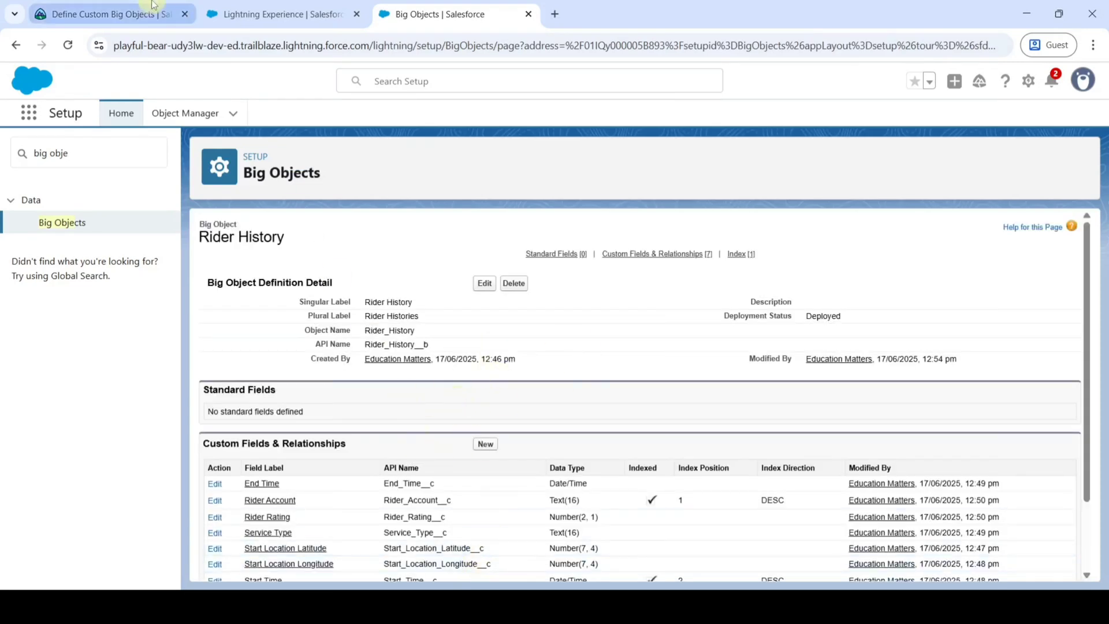
Run Check Challenge on the Trailhead Define Custom Big Objects page to earn 500 points.
key(ctrl+1)
scroll(404, 287, up, 3)
scroll(403, 287, down, 4)
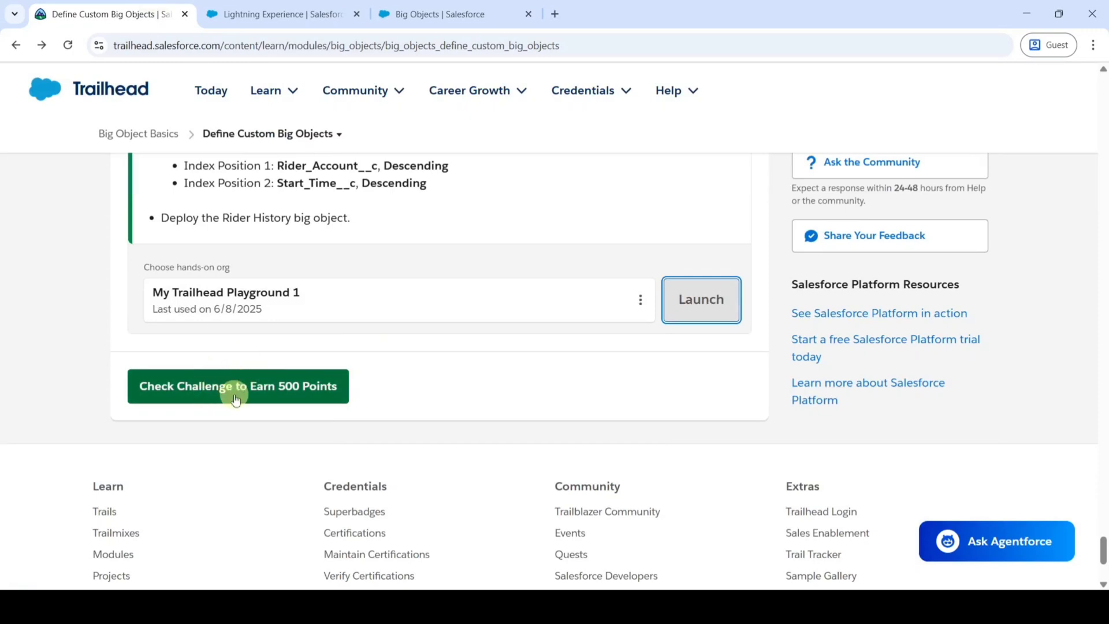
click(236, 400)
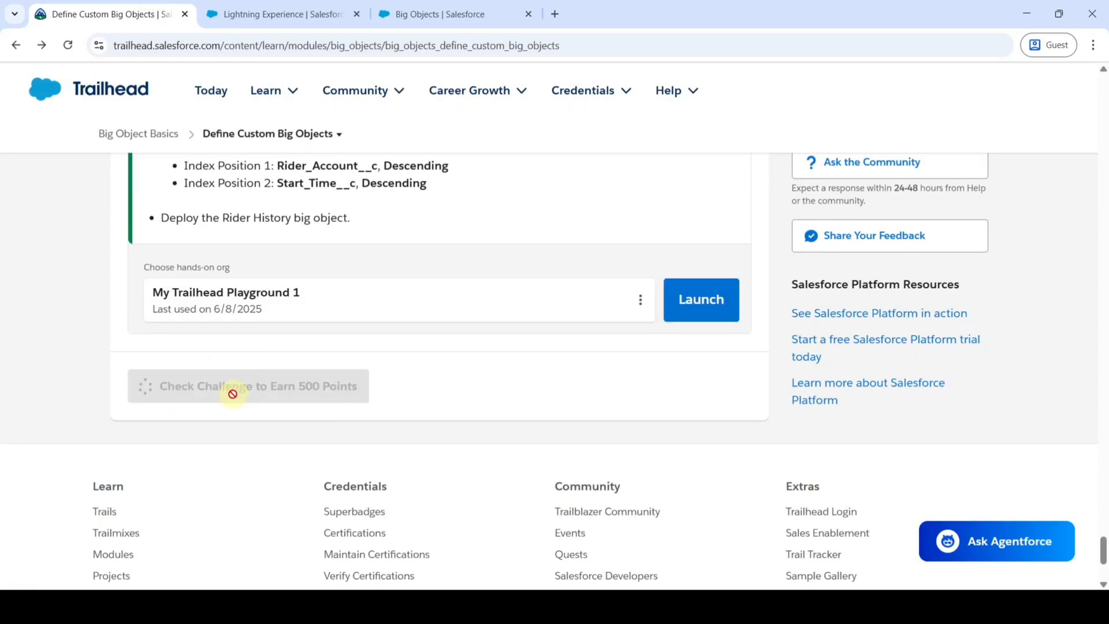